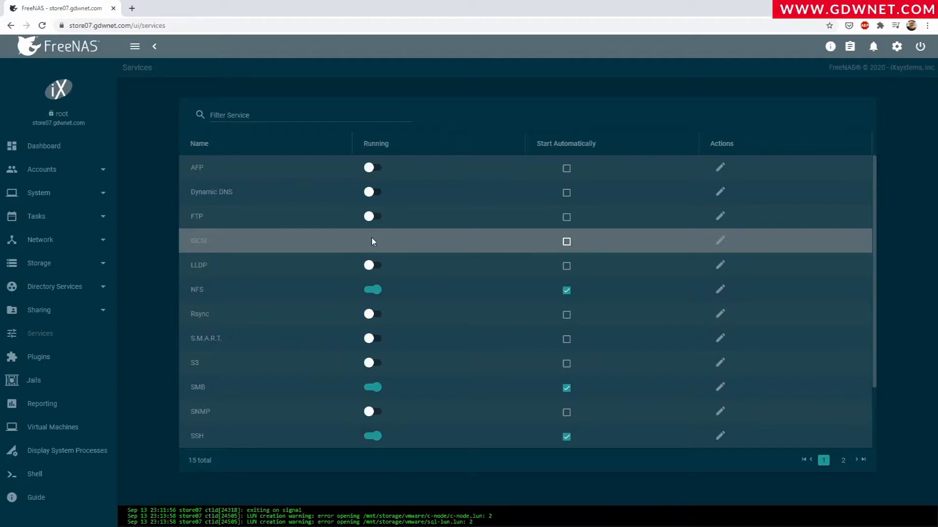
Set the iSCSI service to run and start automatically.
left_click(567, 244)
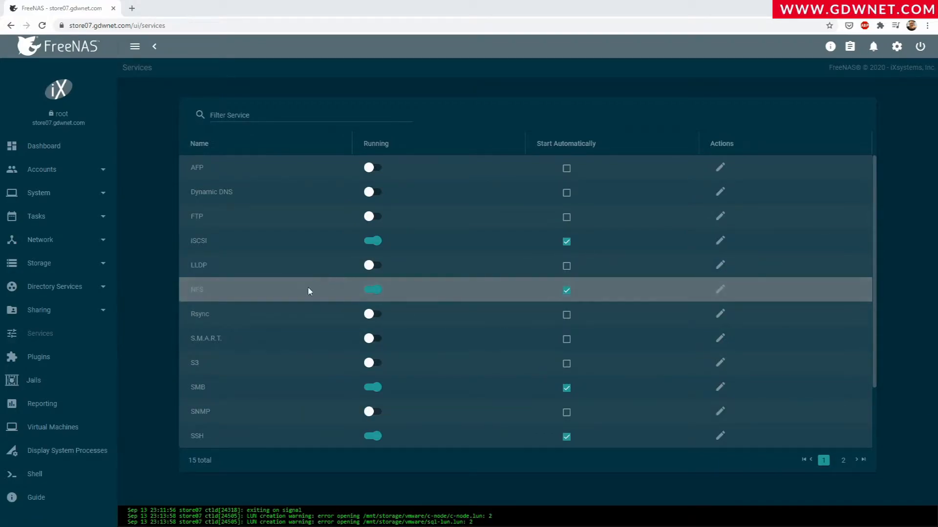
Create a dataset named vmware under the storage pool's root dataset, keeping the default options.
left_click(57, 271)
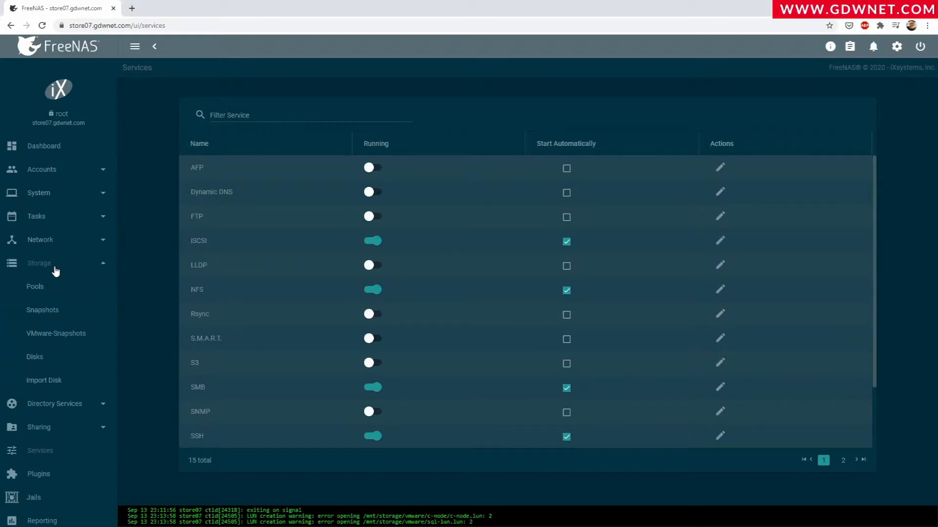
left_click(36, 288)
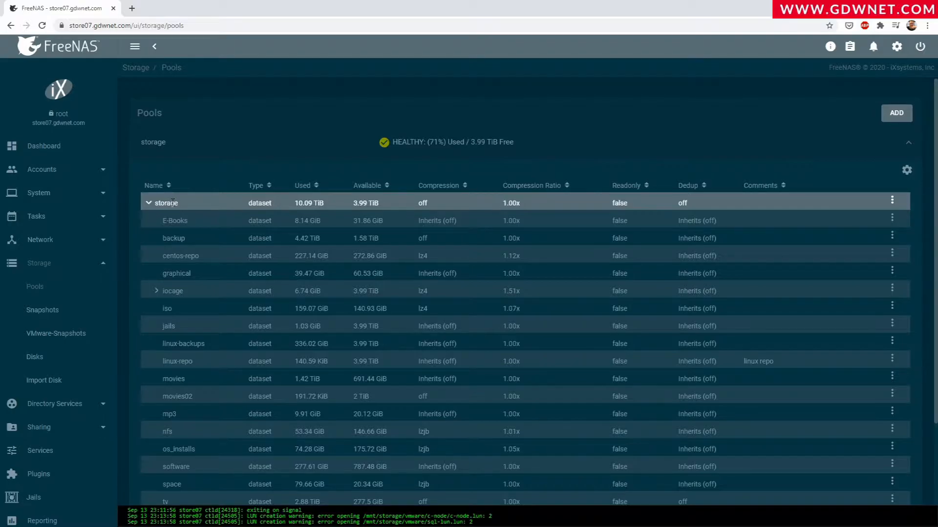
left_click(892, 202)
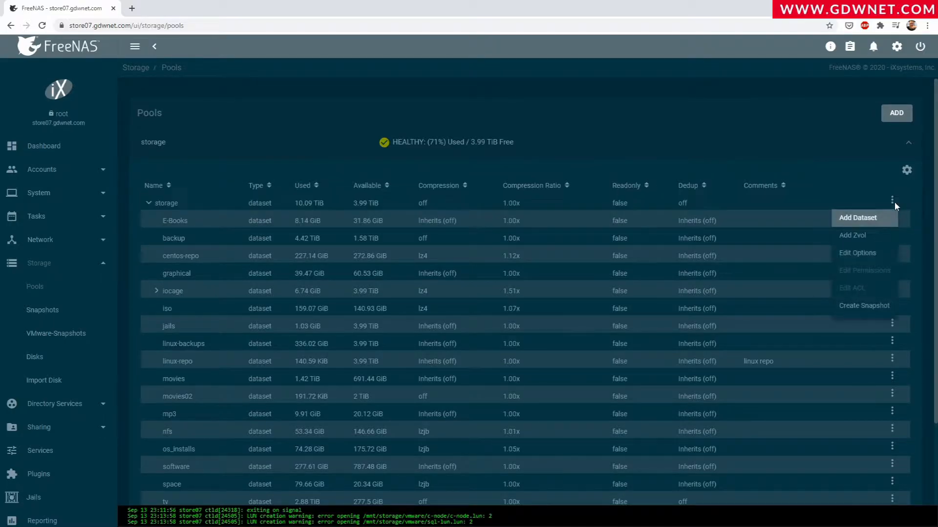
left_click(868, 220)
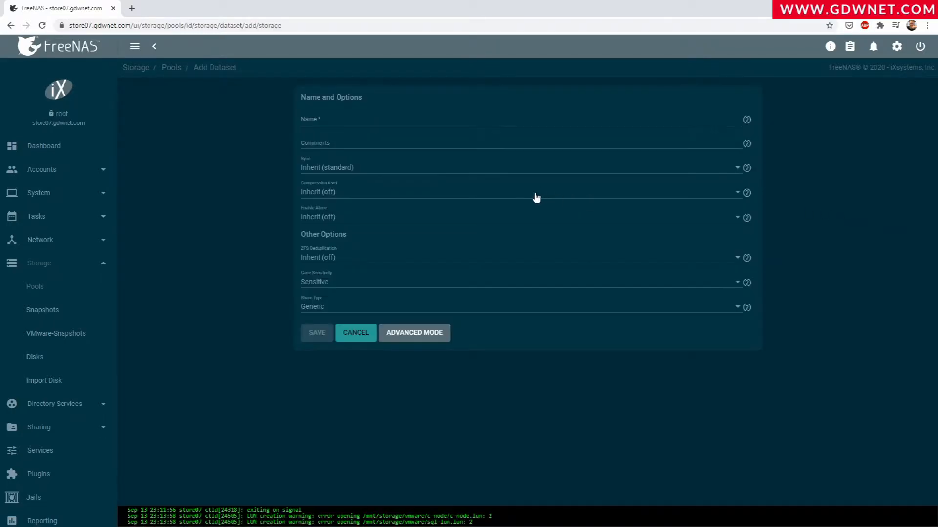
left_click(393, 117)
type("vmware")
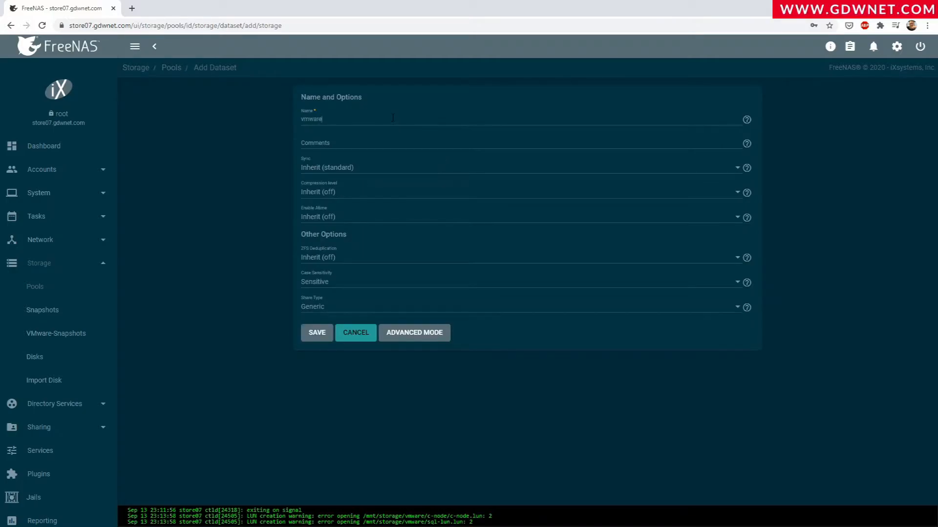
key("Tab")
left_click(320, 337)
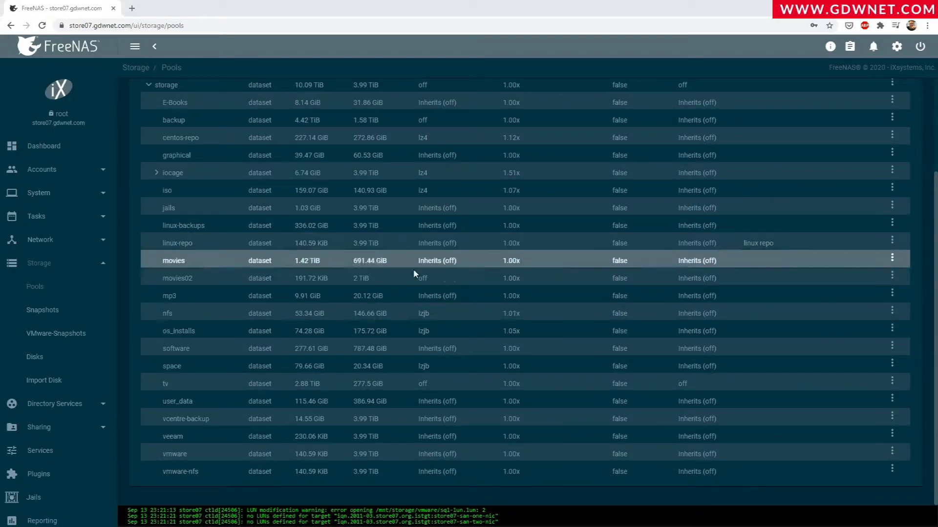
Review the iSCSI service's global configuration, portals, initiators and authorized access, including the blank form for adding an access entry.
left_click(40, 450)
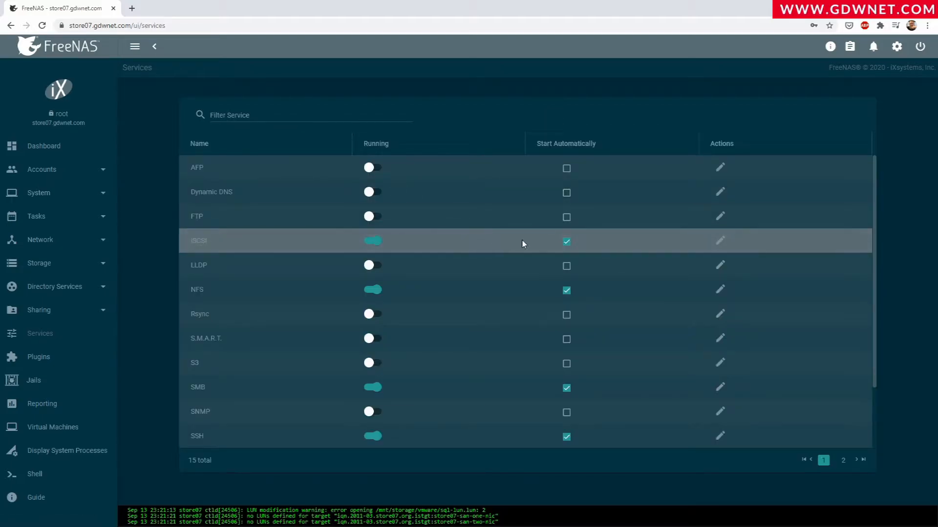
left_click(720, 240)
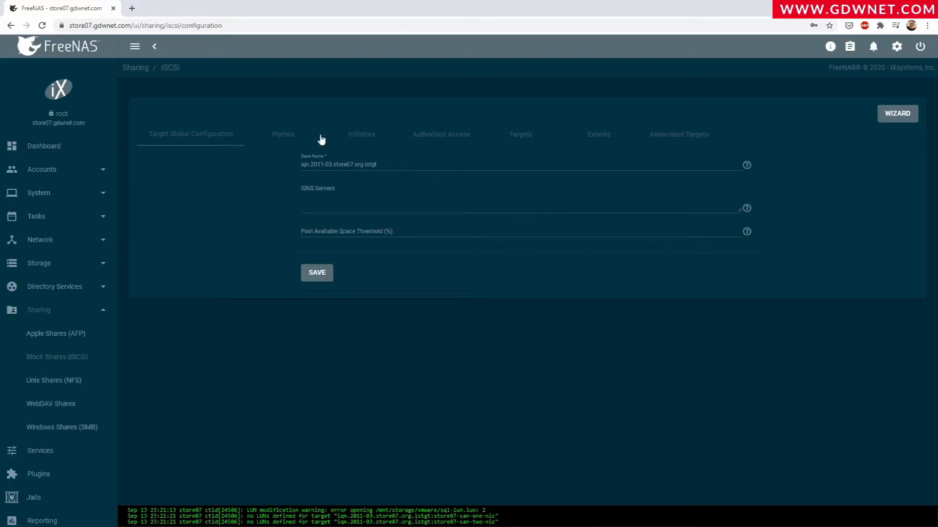
left_click(288, 140)
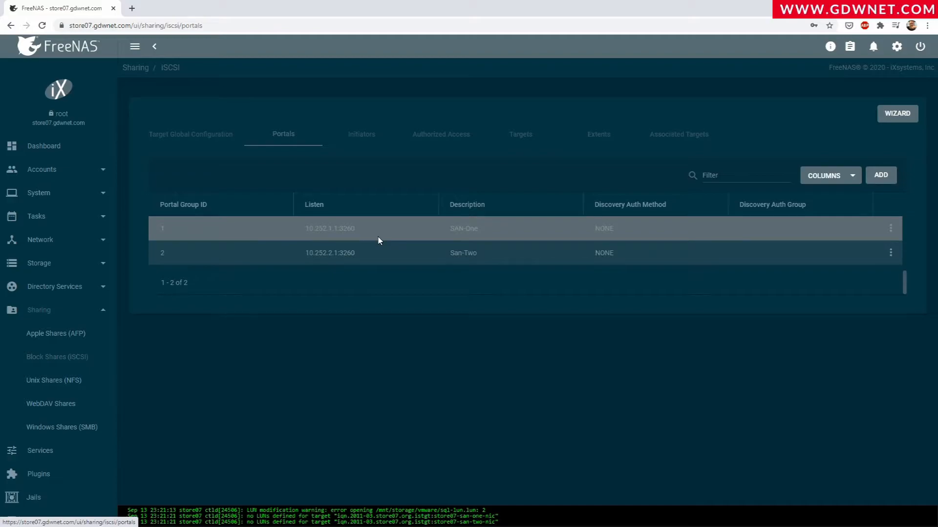
left_click(366, 140)
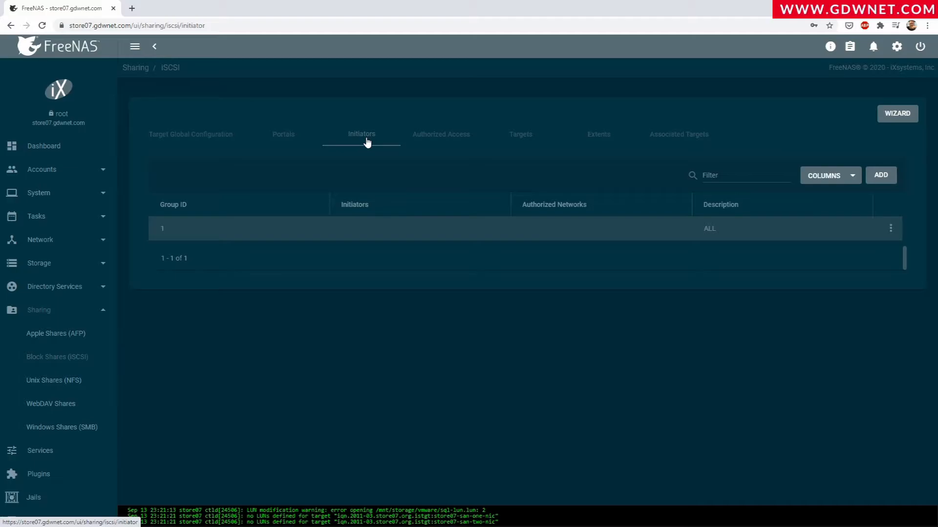
left_click(276, 234)
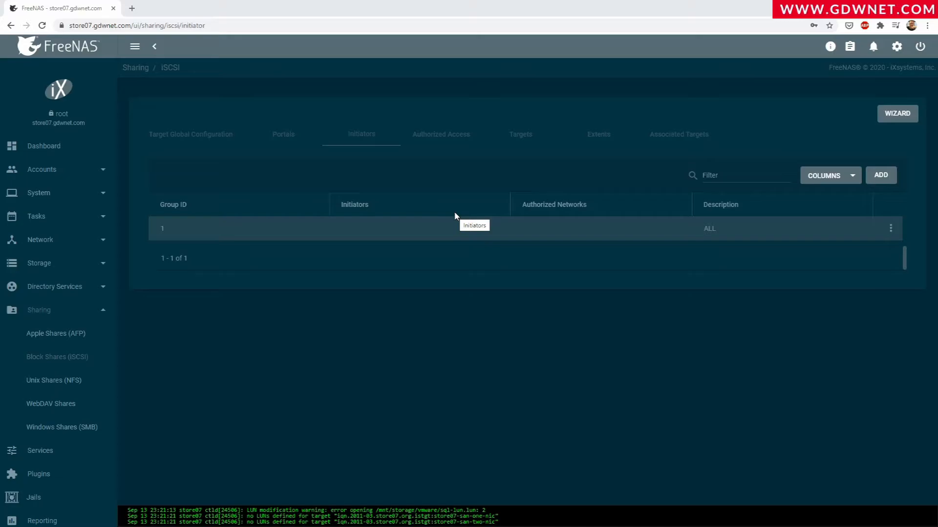
left_click(434, 143)
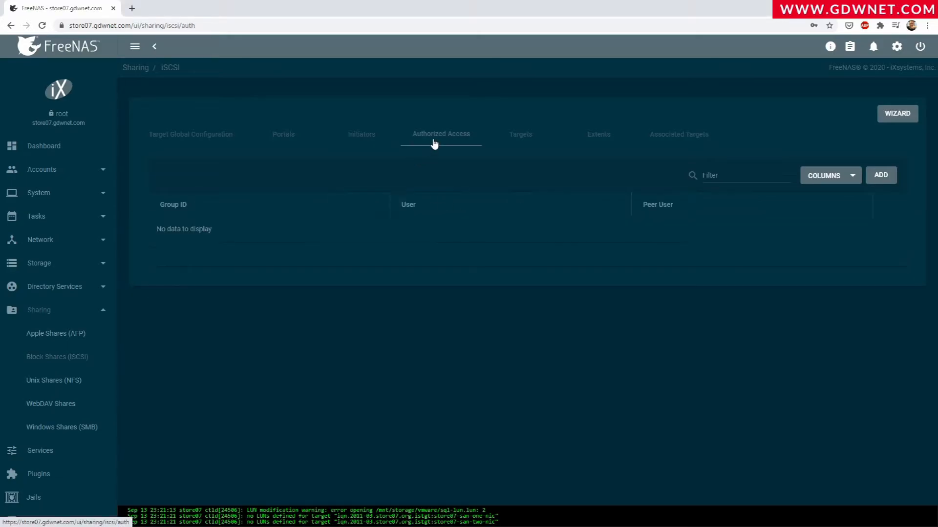
left_click(890, 175)
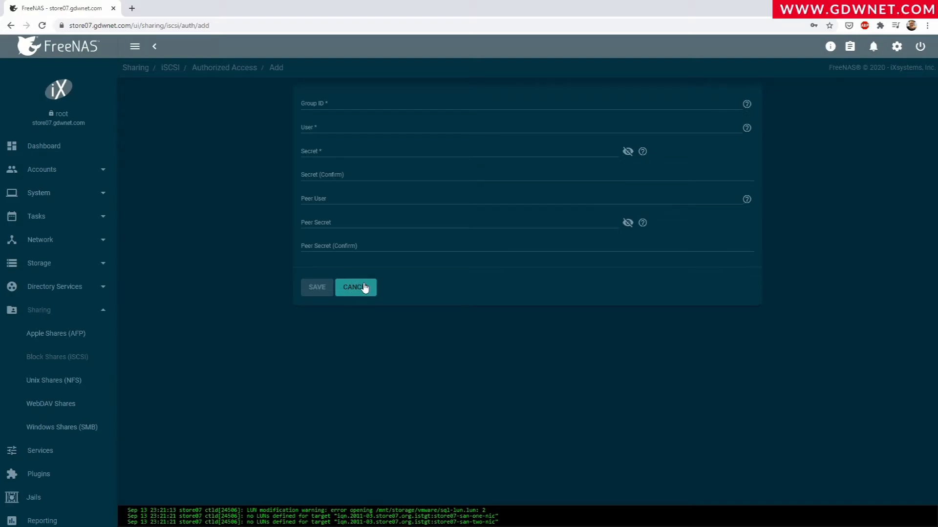
left_click(364, 288)
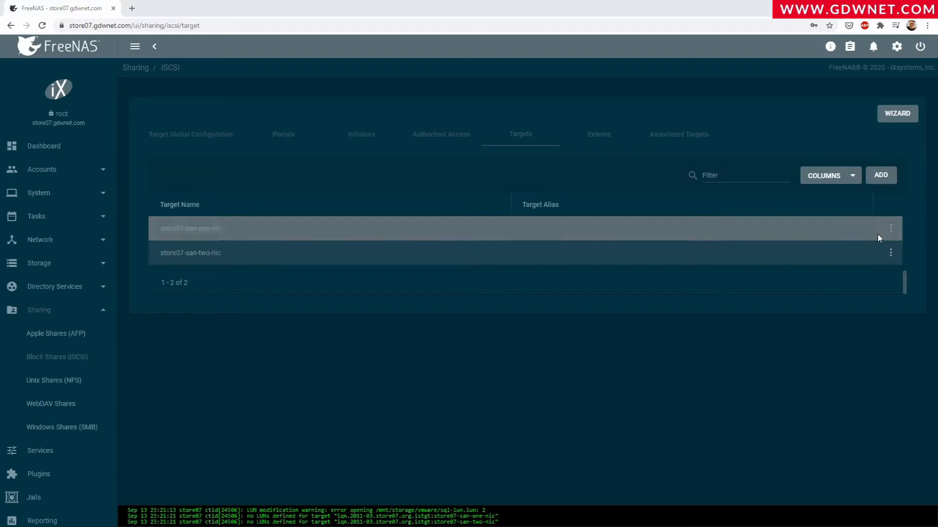
Inspect the portal, initiator and authentication settings of the store07-san-one-nic target, leaving without saving.
left_click(890, 232)
left_click(861, 246)
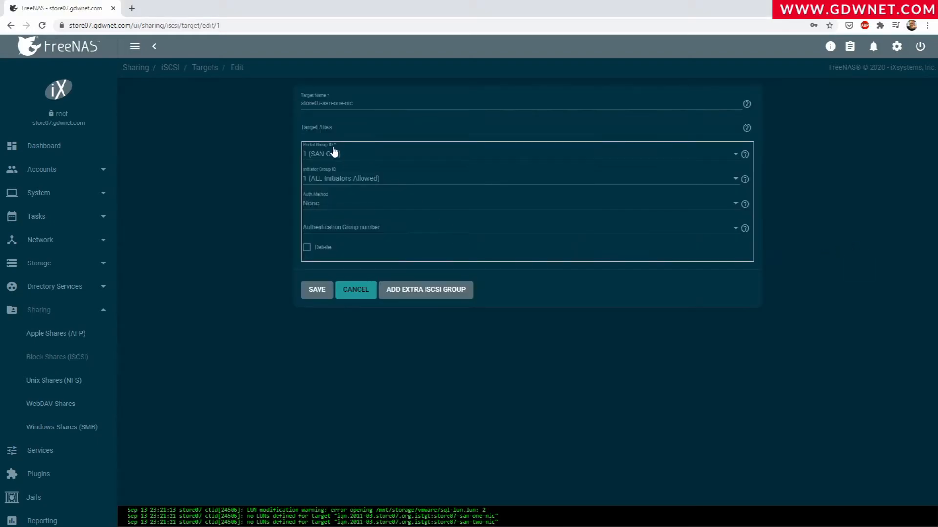
left_click(336, 179)
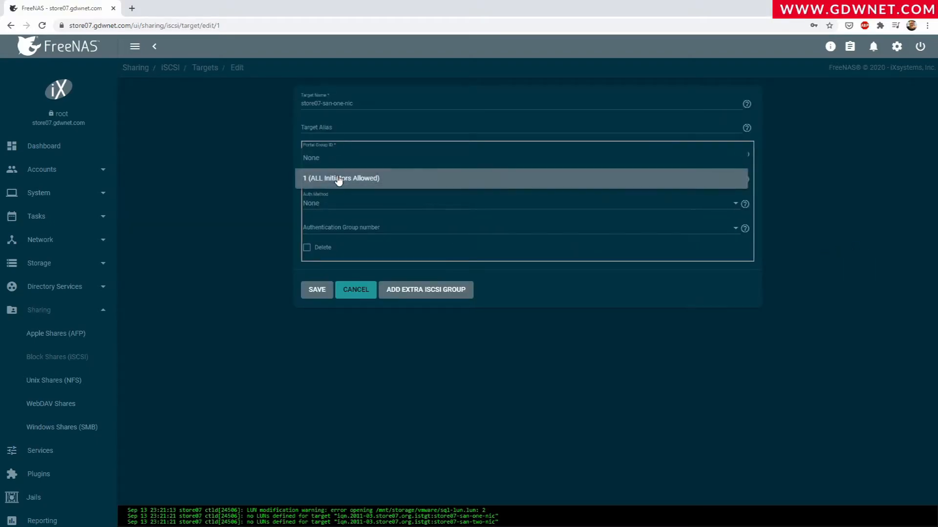
left_click(338, 179)
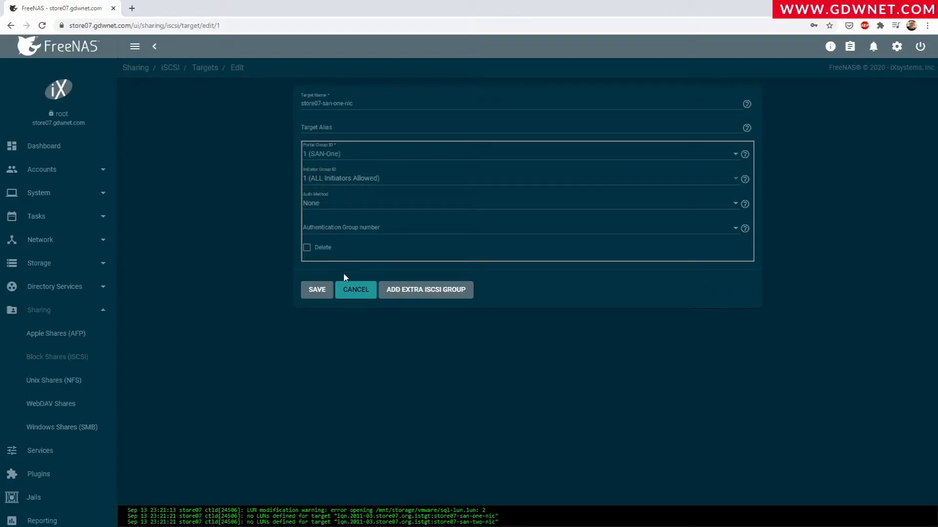
left_click(358, 290)
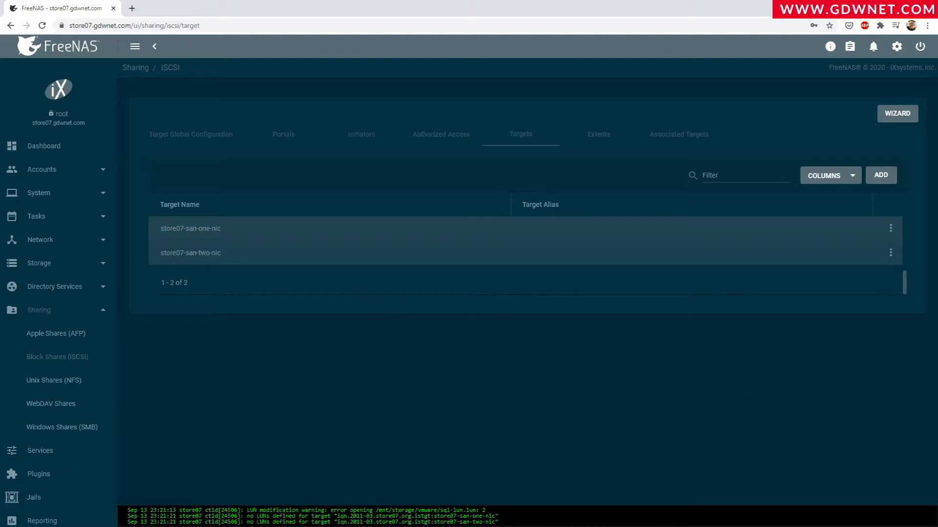
Start a new iSCSI extent named vmware-iscsi with File as its extent type.
left_click(599, 135)
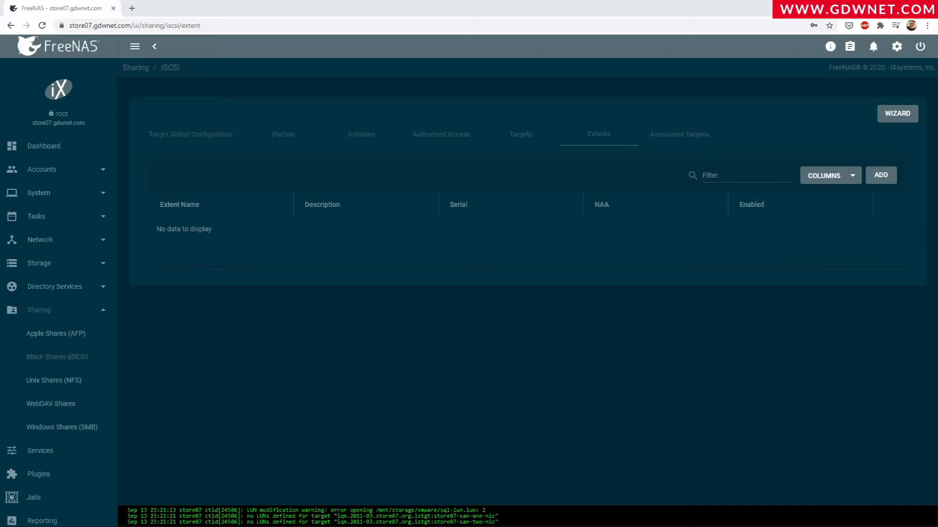
left_click(882, 181)
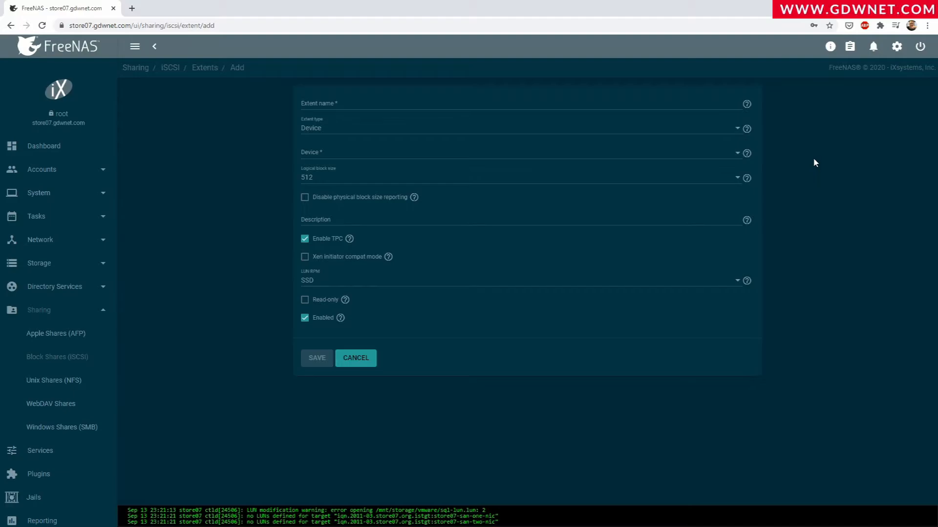
left_click(351, 103)
type("vmware-iscsi")
left_click(328, 133)
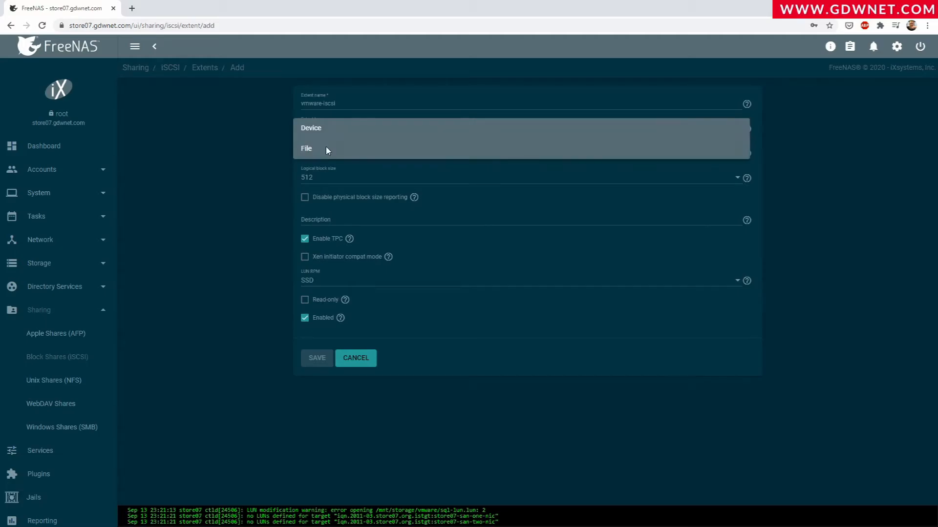
left_click(327, 150)
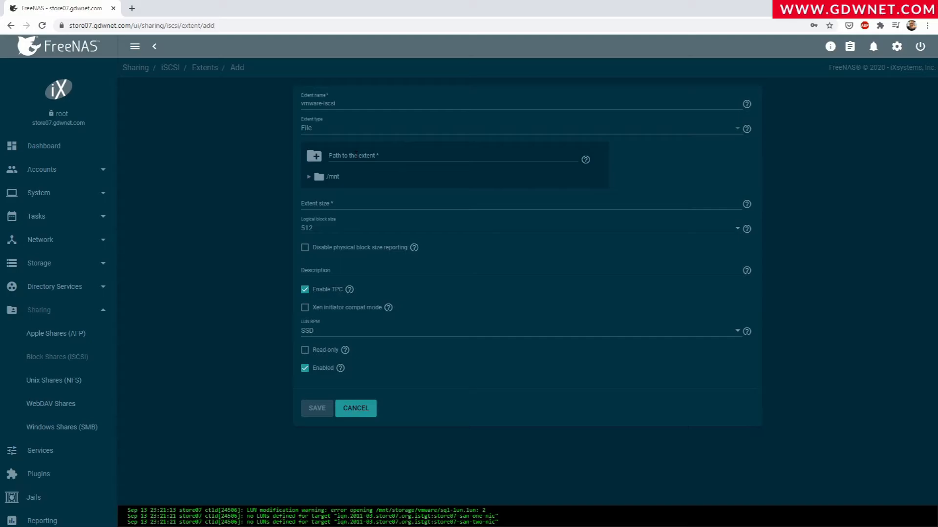
Set the extent's path to /mnt/storage/vmware/vmware-iscsi.lun inside the vmware dataset.
left_click(307, 176)
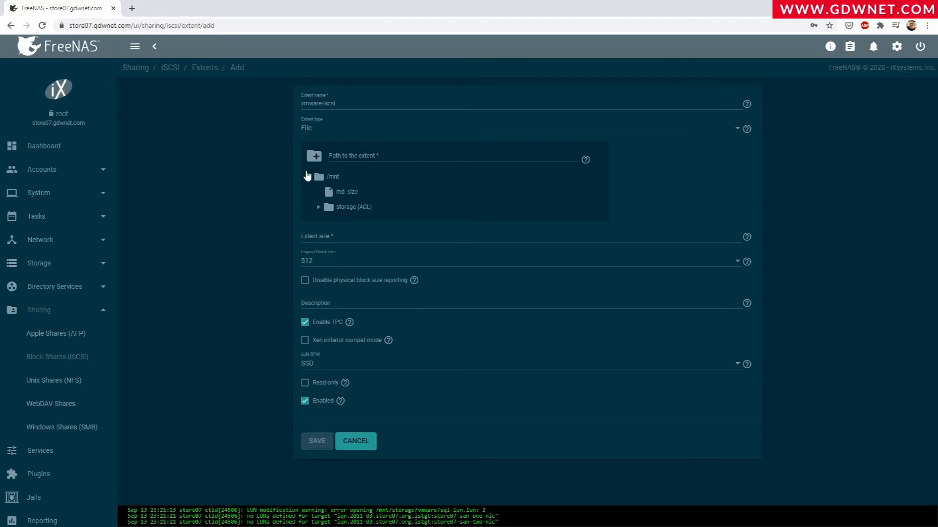
left_click(319, 207)
scroll(369, 254, "down", 5)
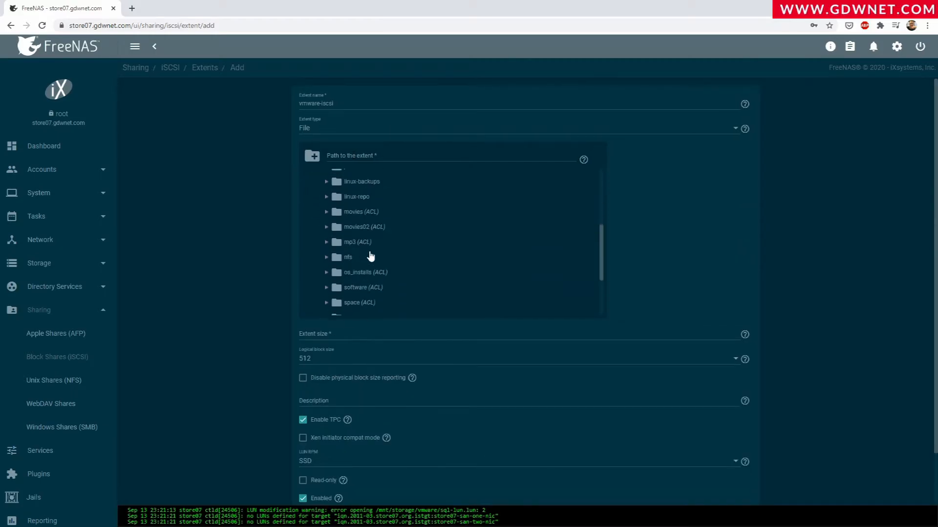
scroll(359, 318, "down", 2)
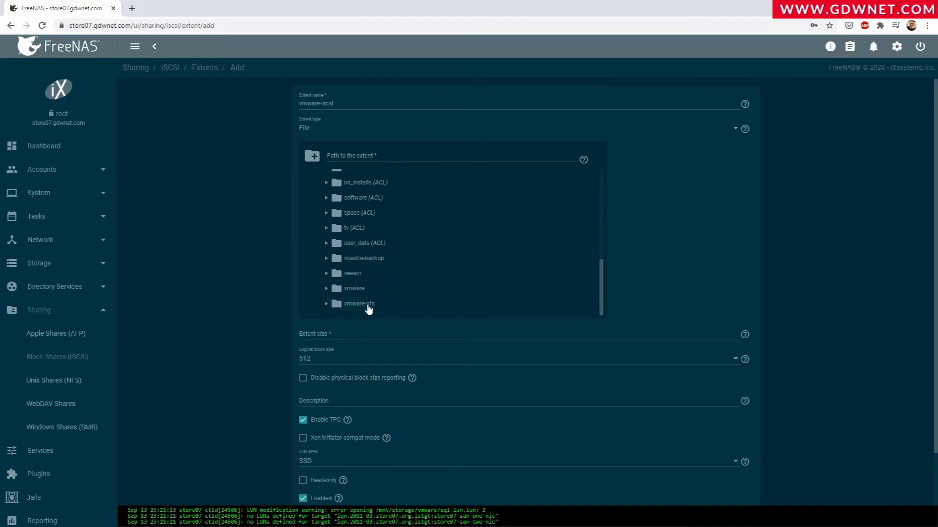
left_click(354, 289)
type("/vmware/vmware-iscsi.lun")
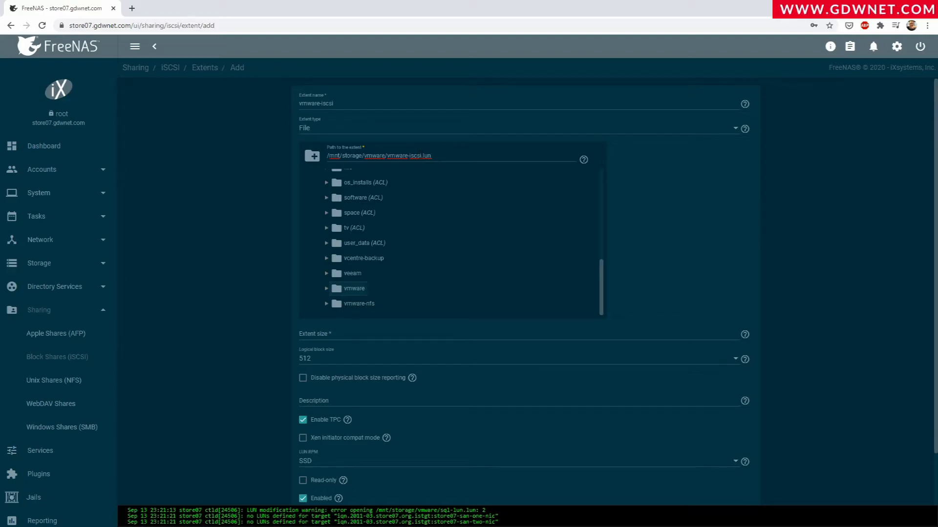
Set the extent size to 100 GiB and the logical block size to 1024.
left_click(706, 334)
type("100GB")
left_click(735, 360)
left_click(398, 380)
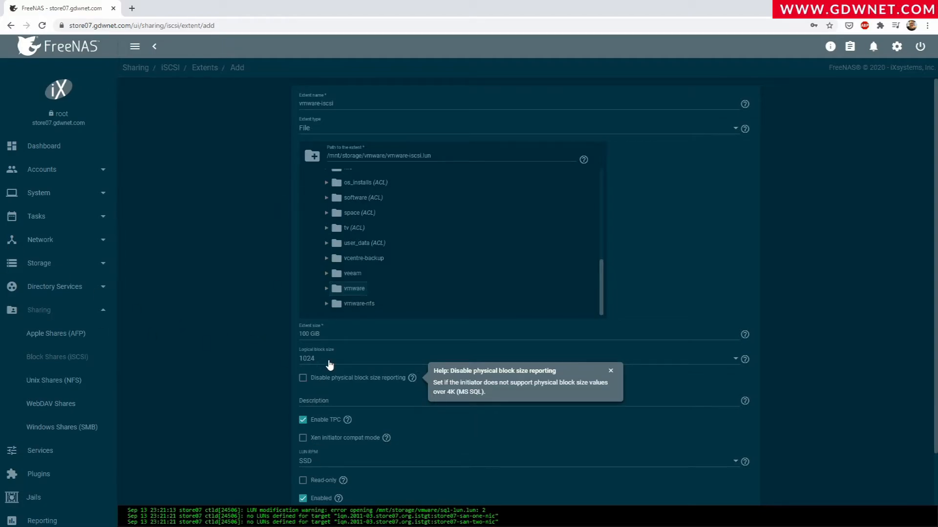
Read the help for the extent's Enable TPC option and close it.
scroll(410, 367, "down", 2)
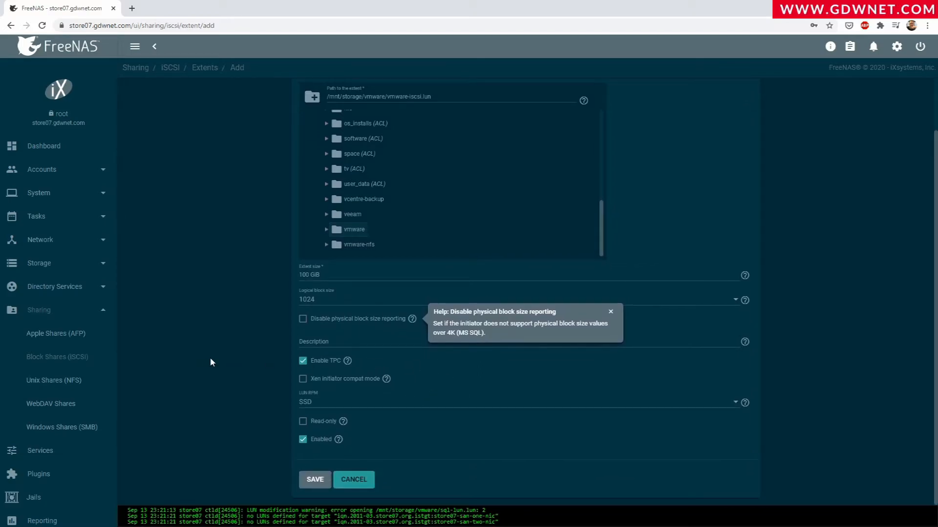
left_click(347, 362)
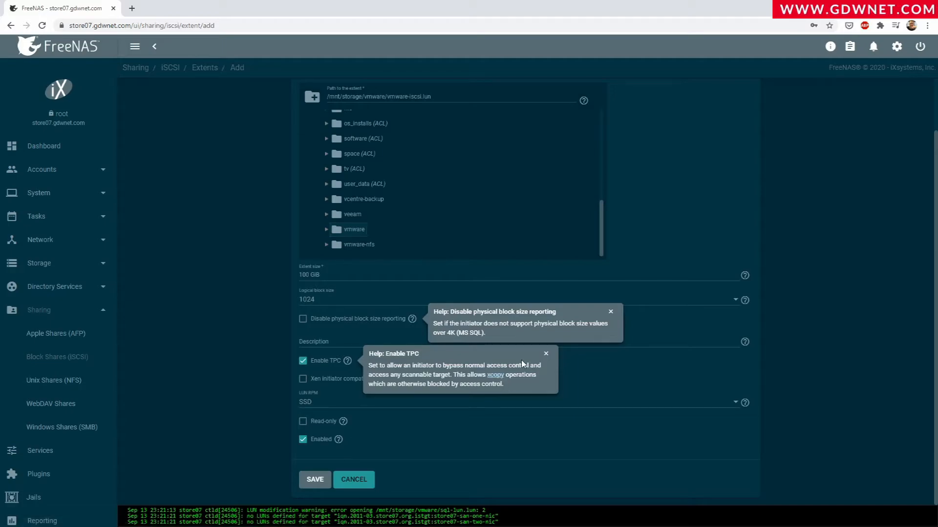
left_click(546, 354)
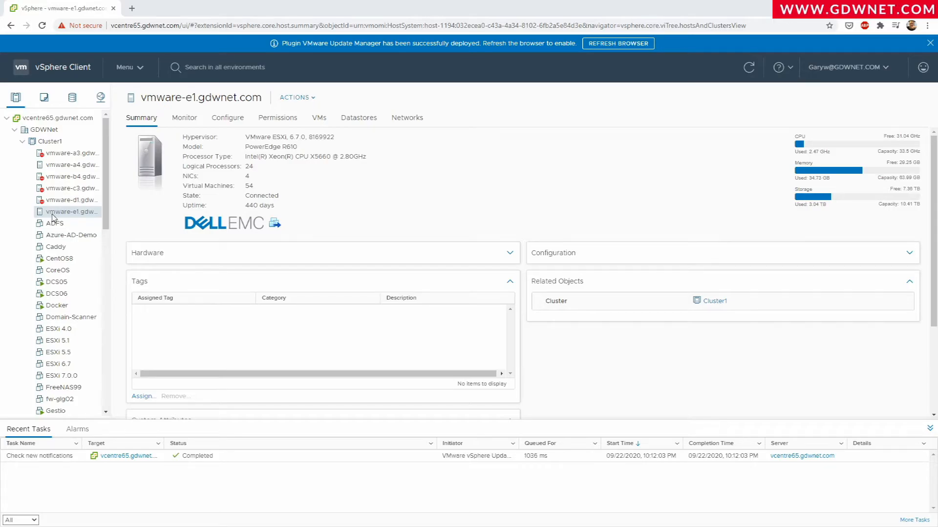
In the vSphere Client, examine the storage adapters vmhba1 and vmhba64 of host vmware-e1.gdwnet.com.
left_click(220, 122)
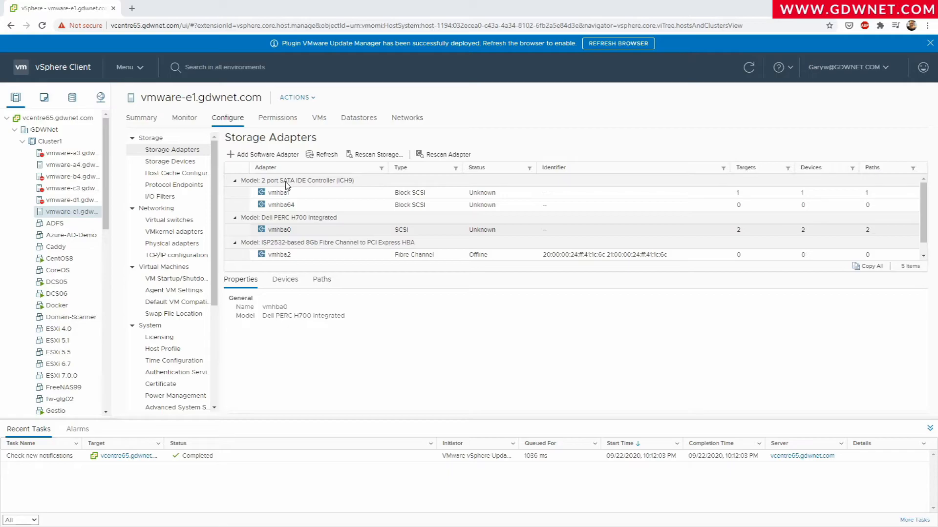
left_click(382, 192)
left_click(342, 207)
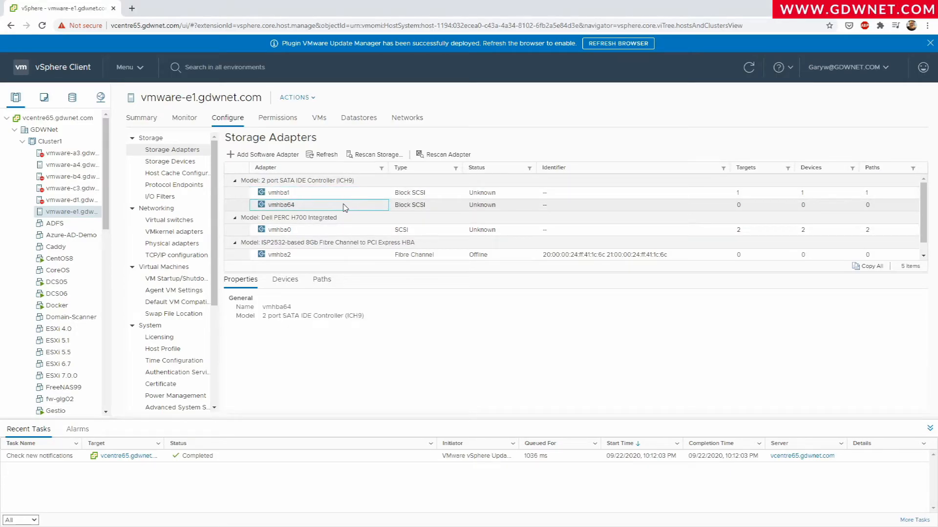
left_click(331, 193)
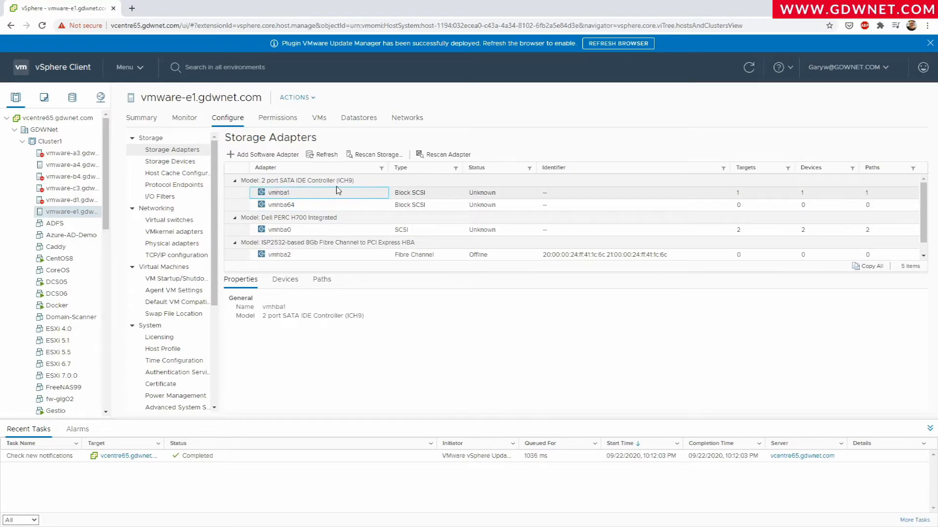
left_click(314, 205)
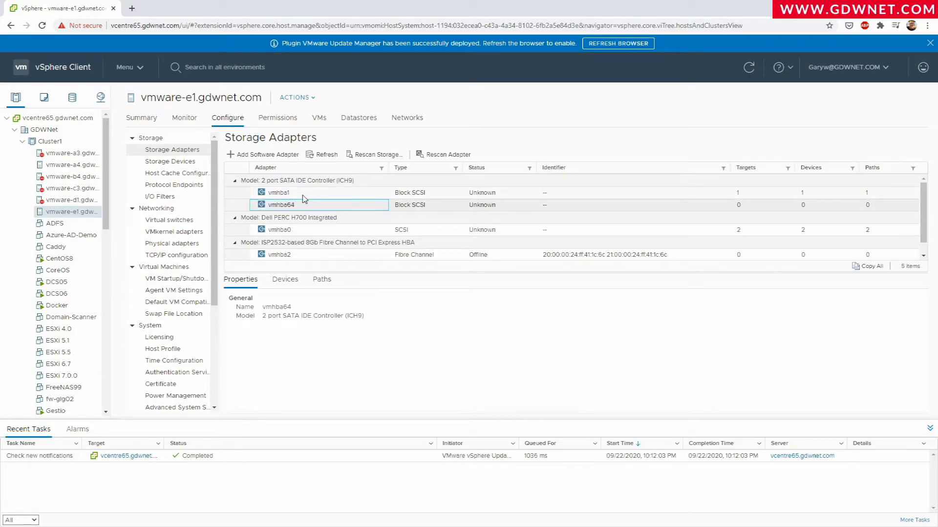
Examine the properties of the vmhba0 and vmhba2 storage adapters and look through the adapter list.
left_click(296, 230)
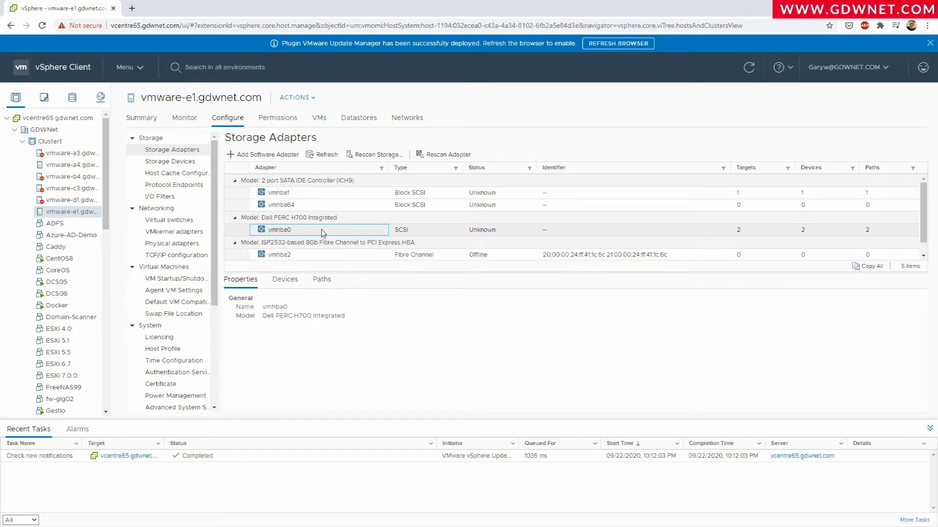
left_click(303, 255)
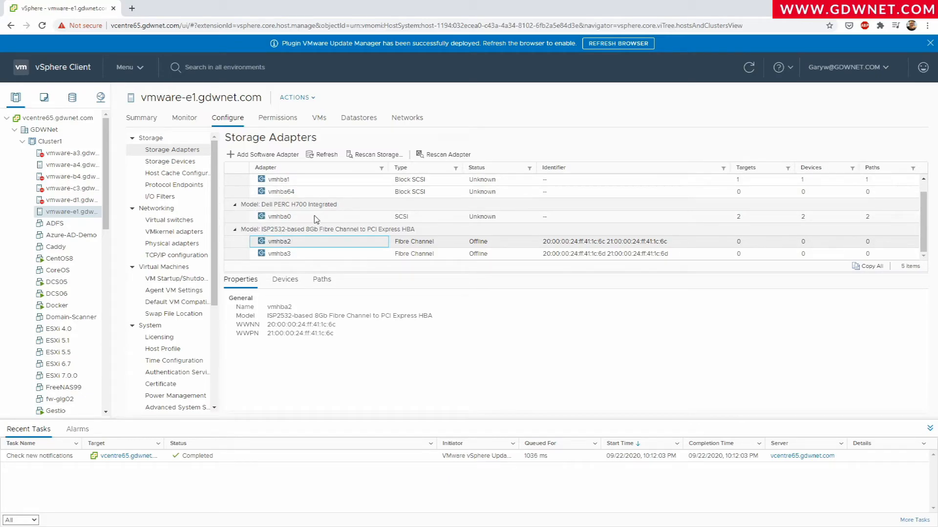
scroll(315, 219, "up", 1)
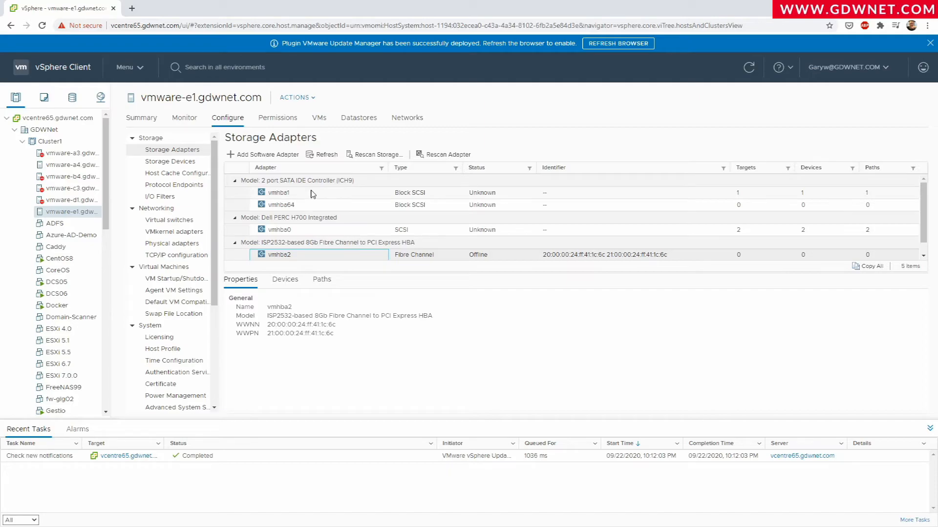
scroll(312, 194, "down", 1)
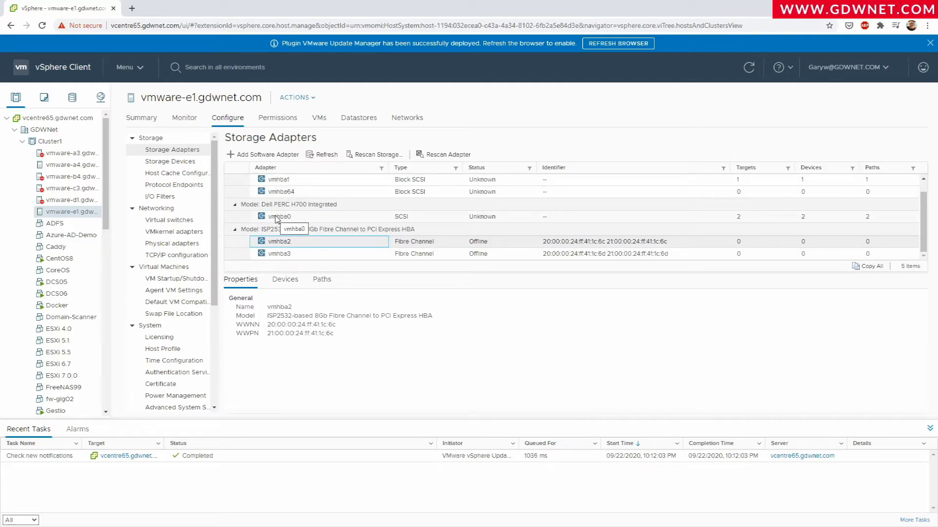
Add a software iSCSI adapter to host vmware-e1.gdwnet.com and select it in the adapter list.
left_click(268, 154)
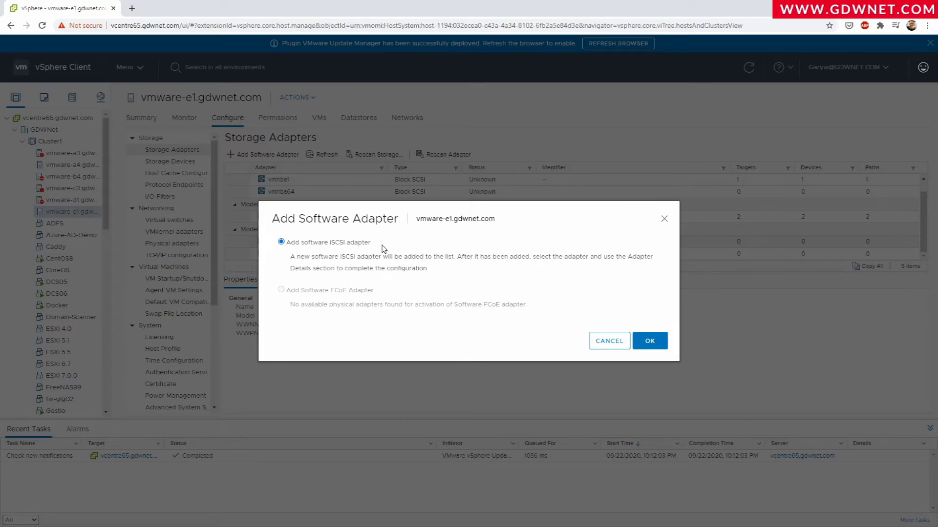
left_click(649, 347)
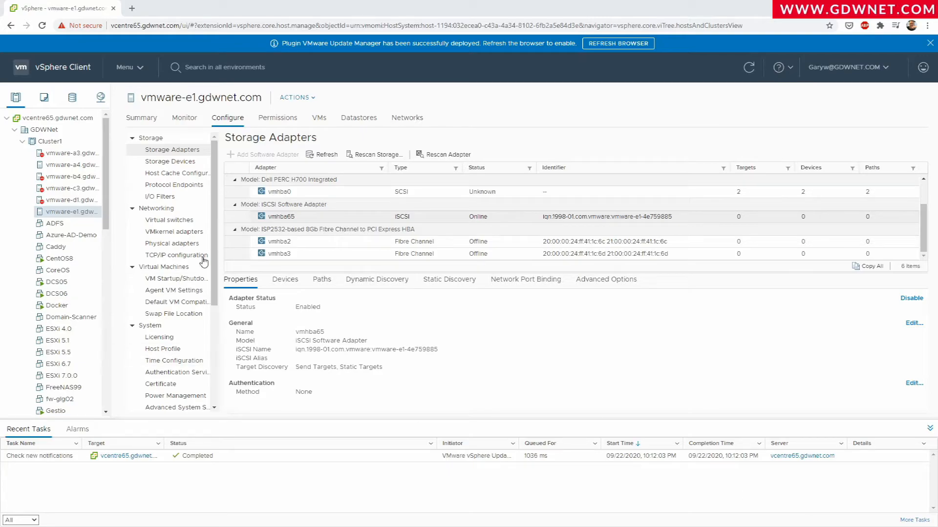
left_click(282, 217)
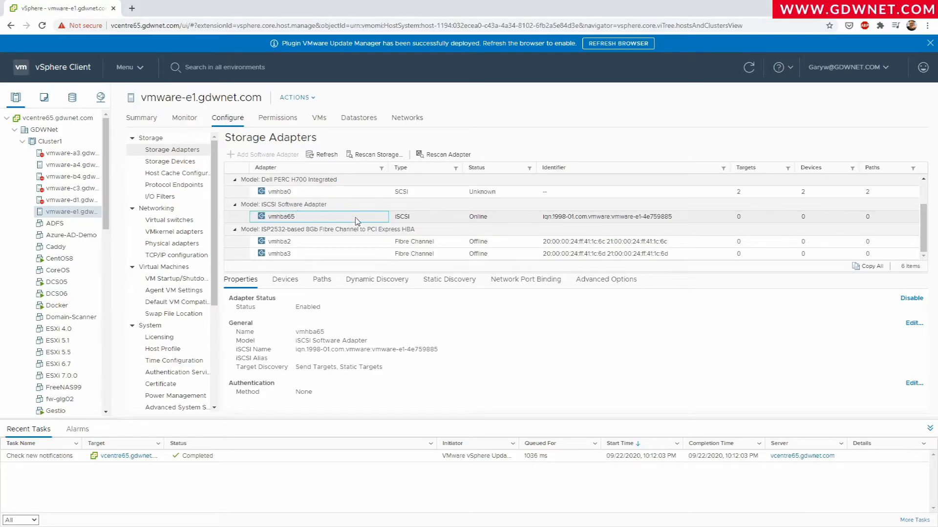
Copy the iSCSI identifier (IQN) of the vmhba65 software adapter.
left_click(671, 221)
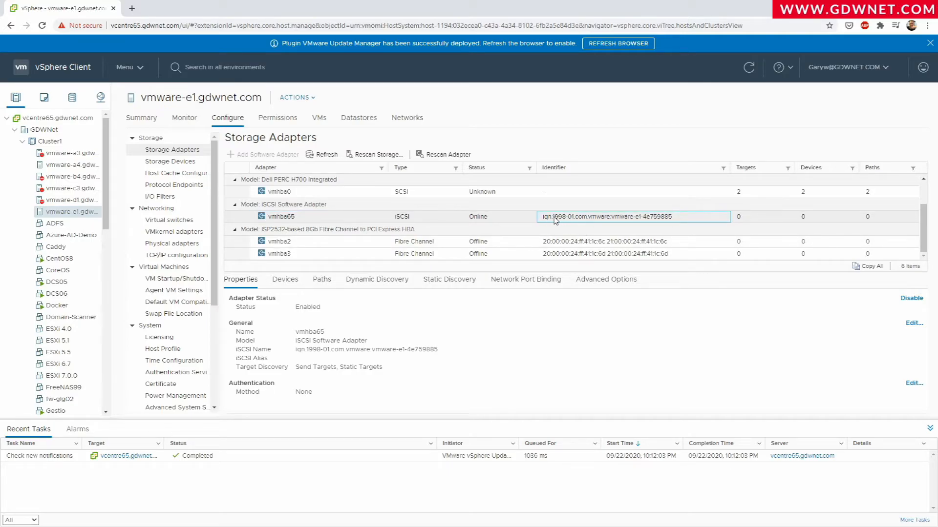
left_click_drag(547, 221, 660, 221)
triple_click(654, 221)
right_click(653, 220)
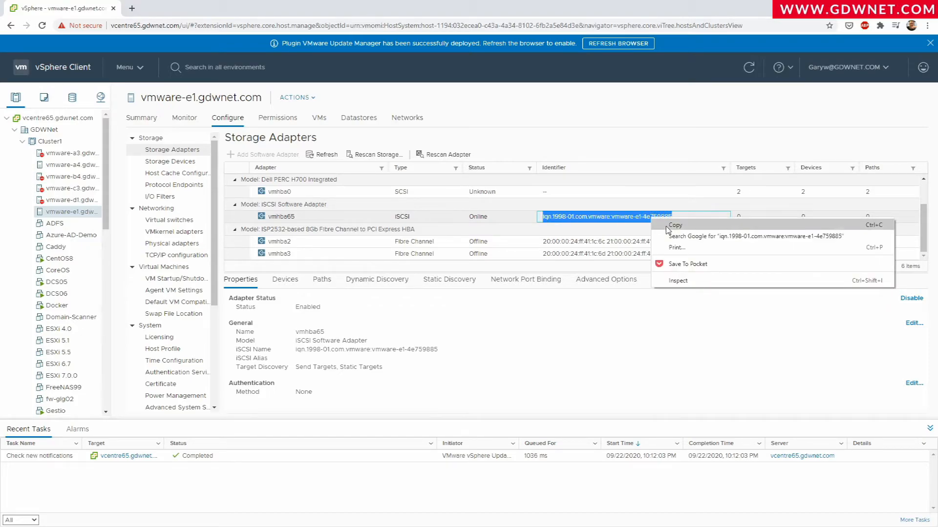
left_click(667, 227)
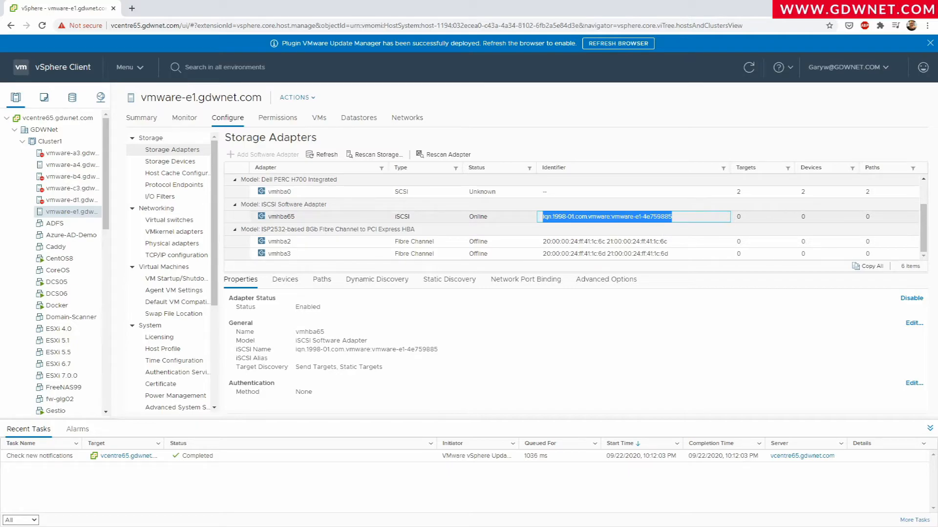
Examine the host's physical network adapters, including vmnic0.
left_click(190, 243)
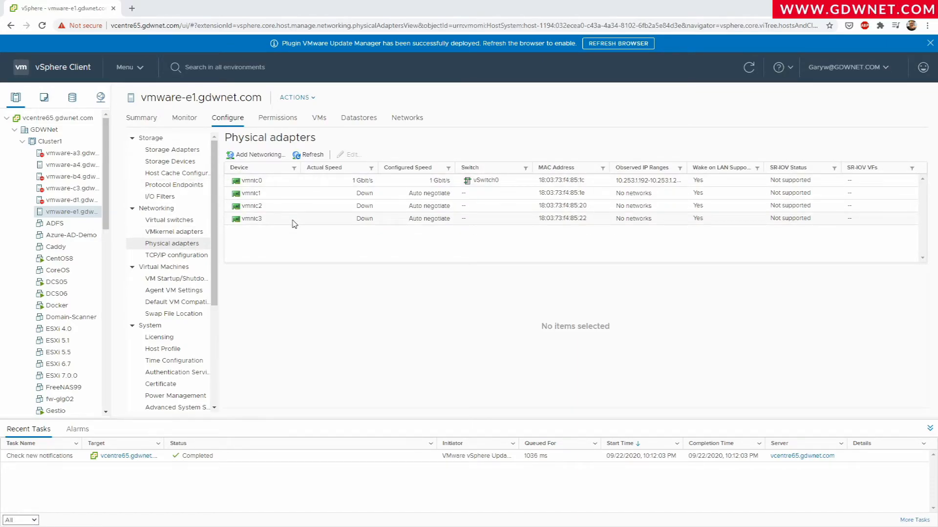
left_click(310, 183)
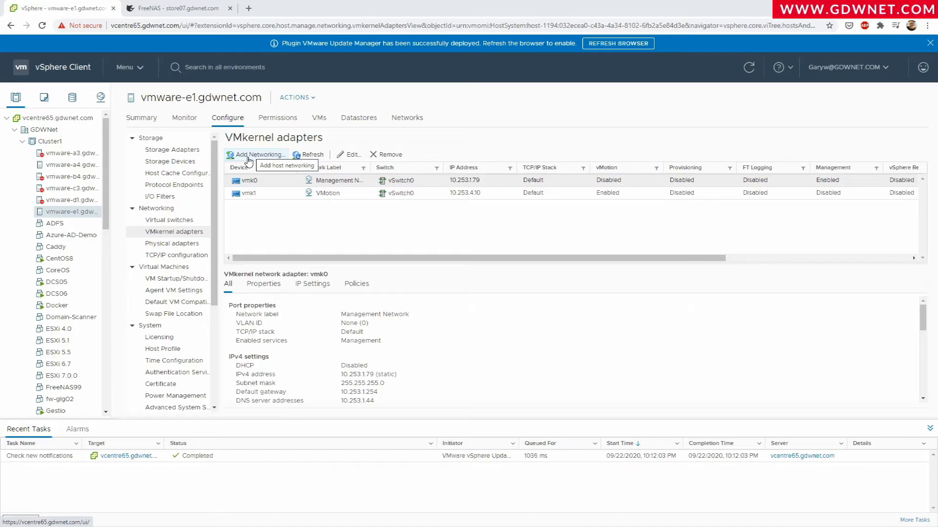
Start adding a VMkernel network adapter to the host on the existing standard switch vSwitch0.
left_click(248, 155)
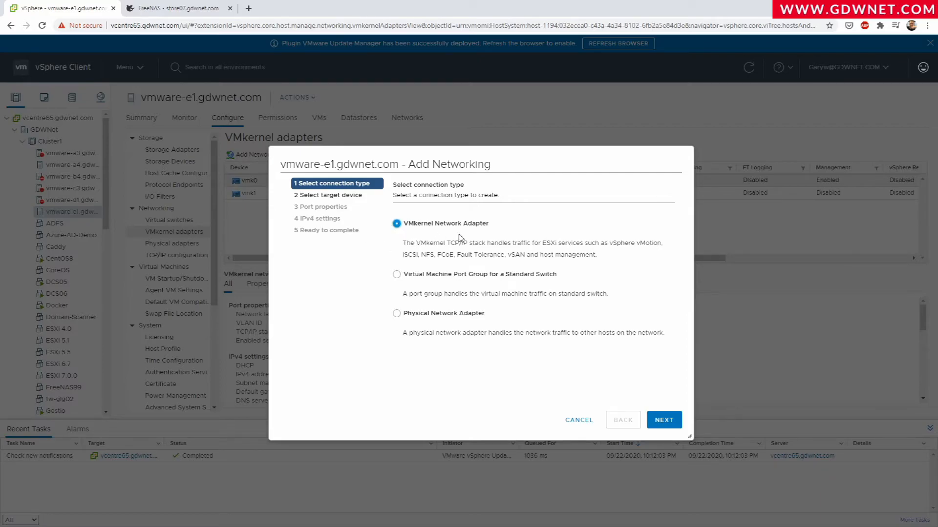
left_click(662, 421)
left_click(473, 275)
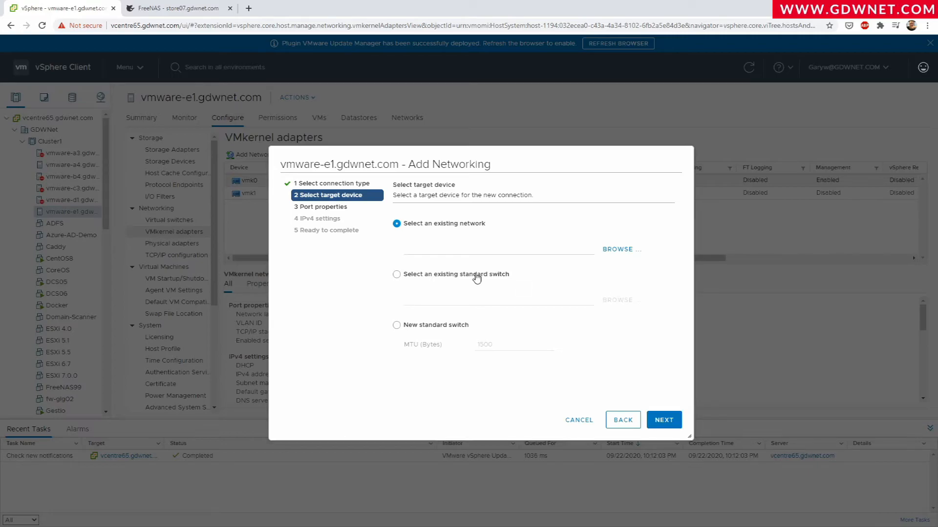
left_click(619, 299)
left_click(440, 229)
left_click(578, 374)
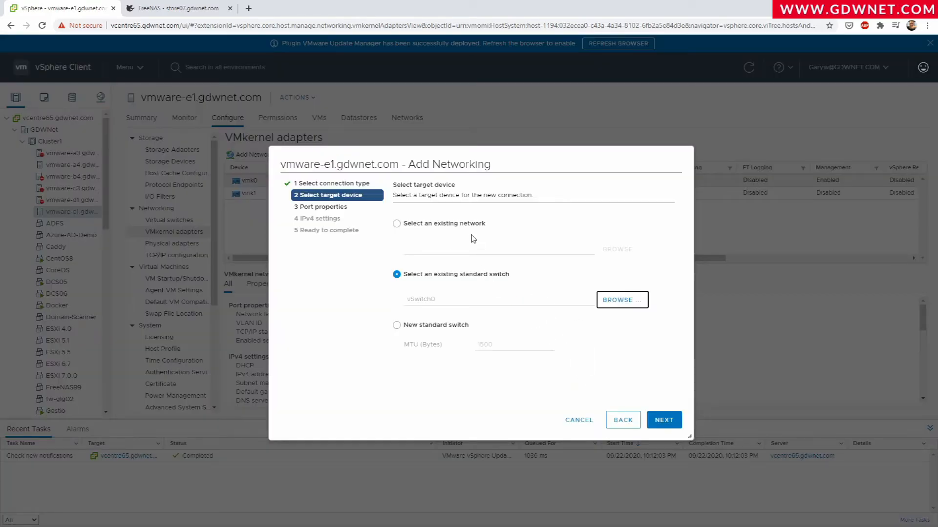
left_click(663, 420)
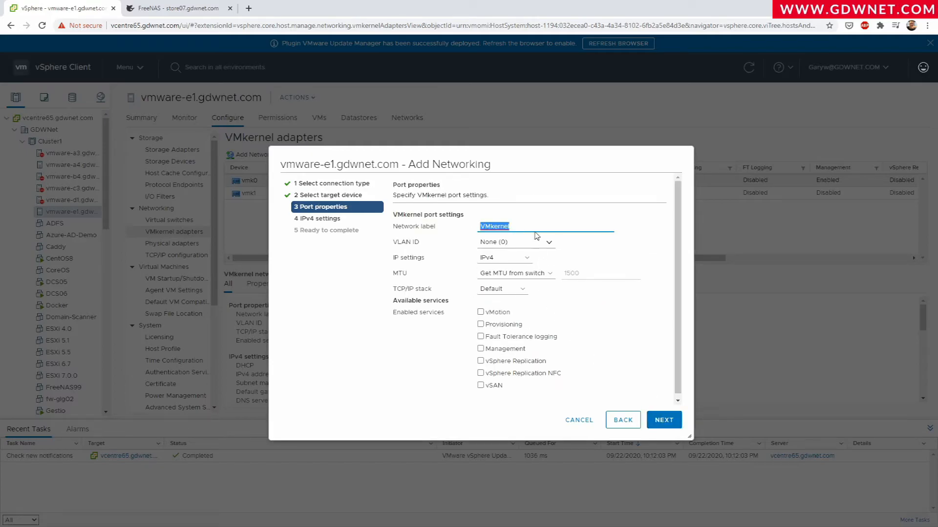
Set the VMkernel port's network label to iscsi-network-one and its VLAN ID to 2521.
type("iscsi-network-one")
key("Tab")
type("2521")
key("Tab")
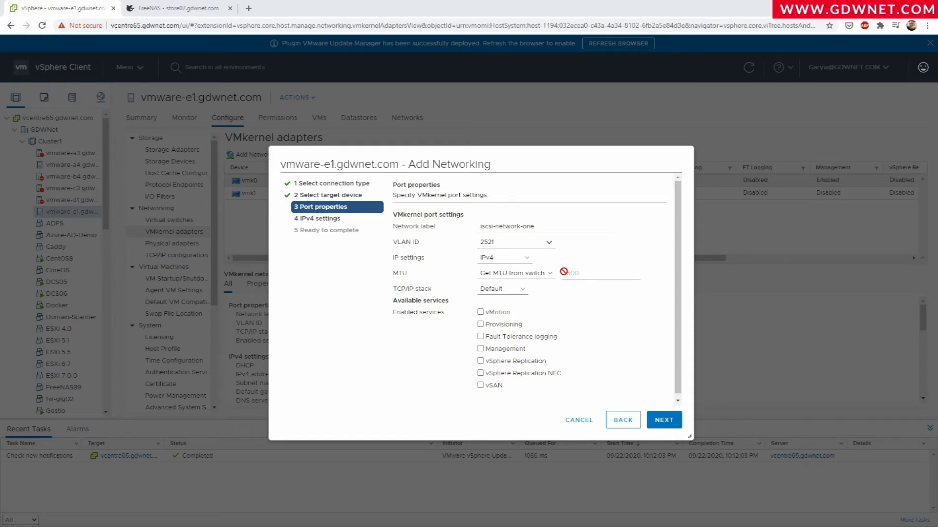
left_click(664, 420)
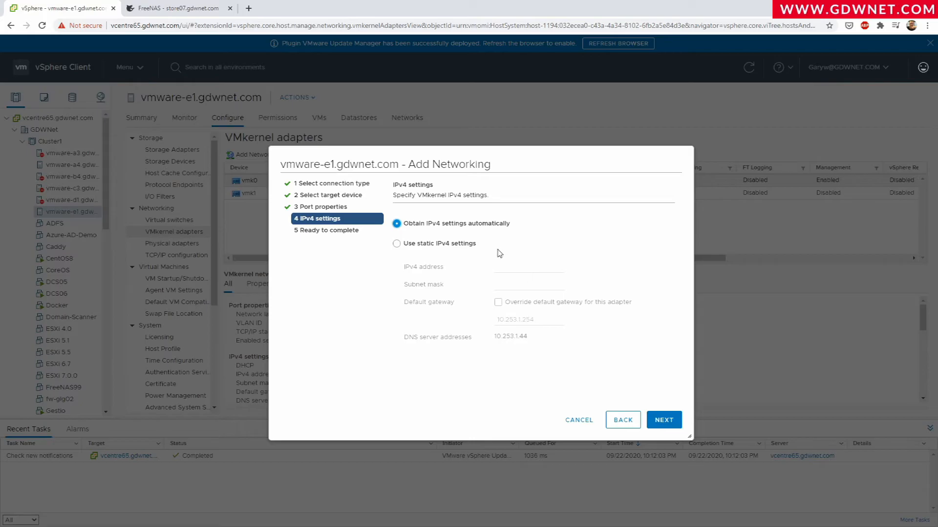
Use static IPv4 settings for the new VMkernel adapter with the address 10.252.1.11.
left_click(459, 247)
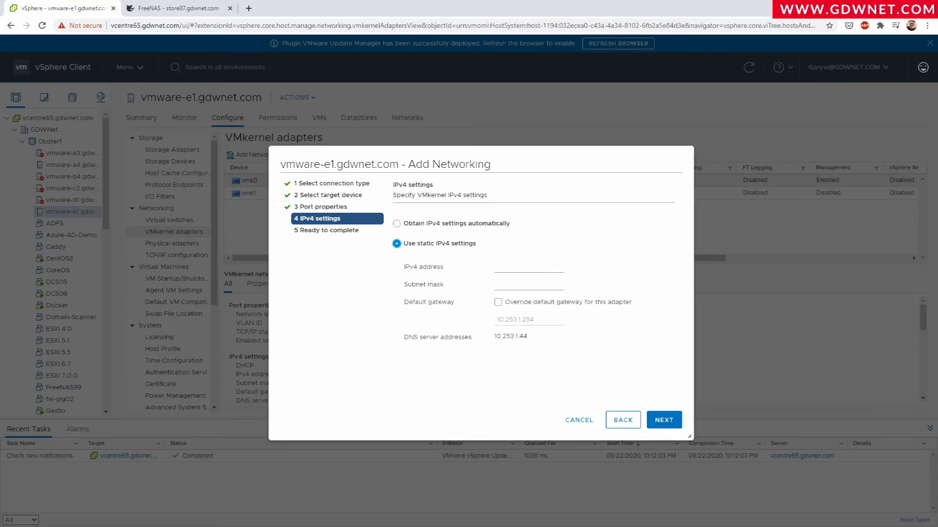
left_click(519, 267)
type("10.252")
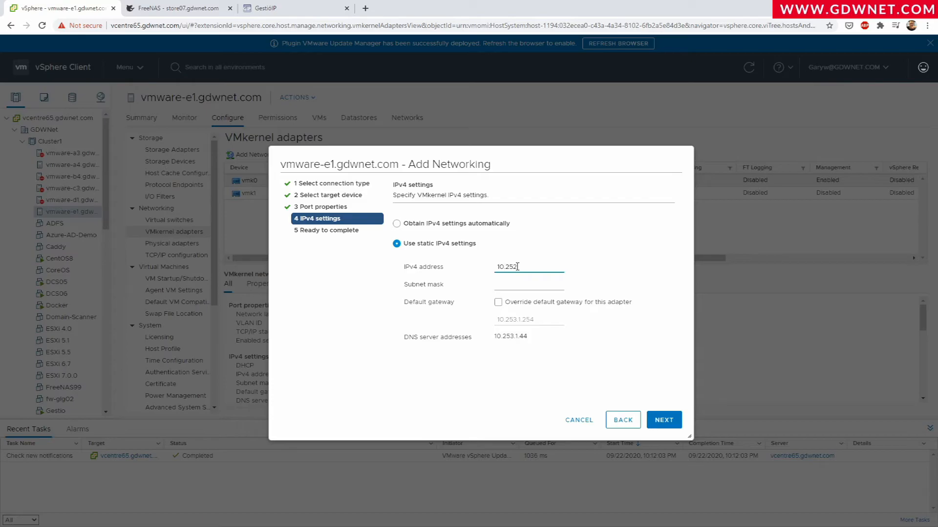
type(".1.")
left_click(200, 8)
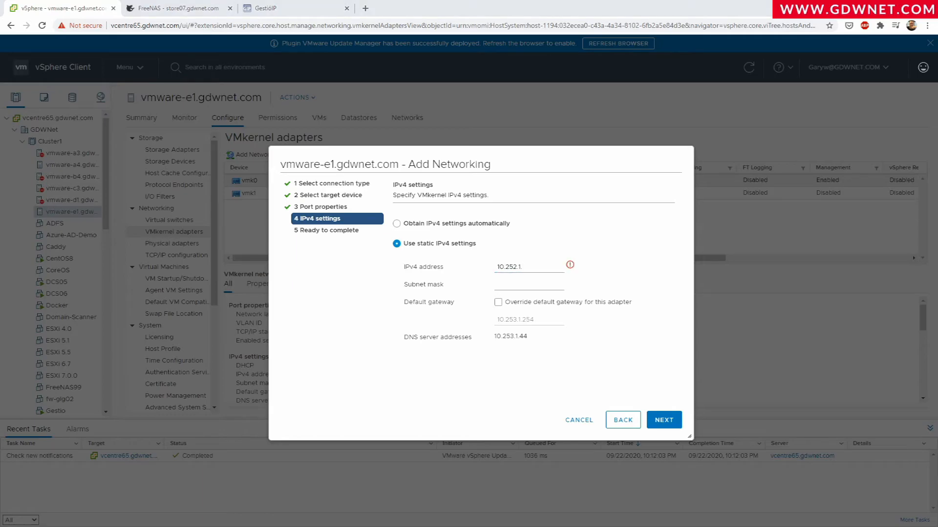
left_click(534, 264)
type("11")
Set the subnet mask to 255.255.255.0 and finish creating the VMkernel adapter.
left_click(500, 285)
type("255.2")
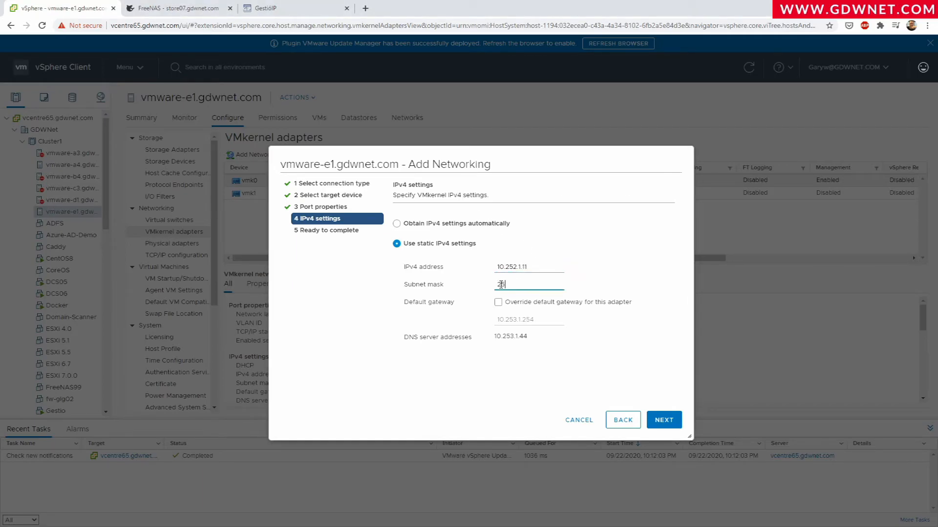
type("55.255.0")
left_click(662, 421)
left_click(663, 420)
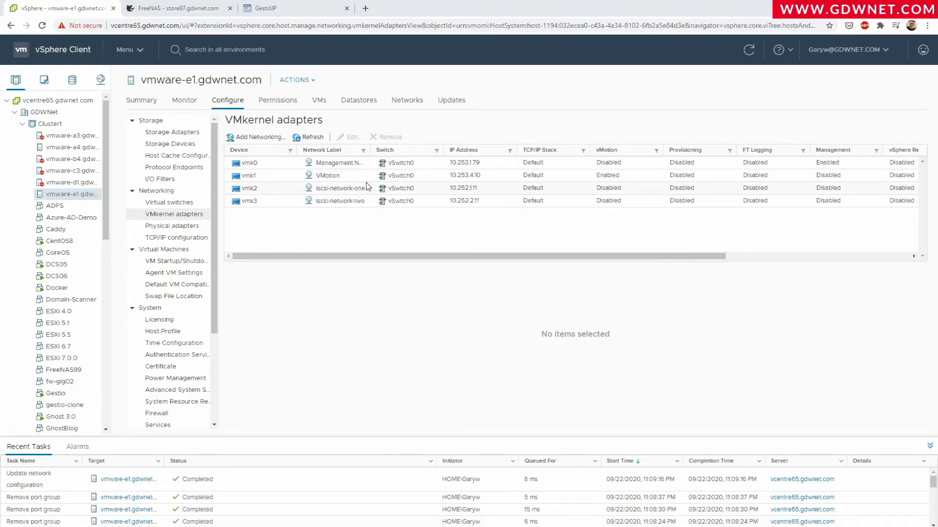
Review the port and IPv4 settings of the iscsi-network-one VMkernel adapter.
left_click(391, 188)
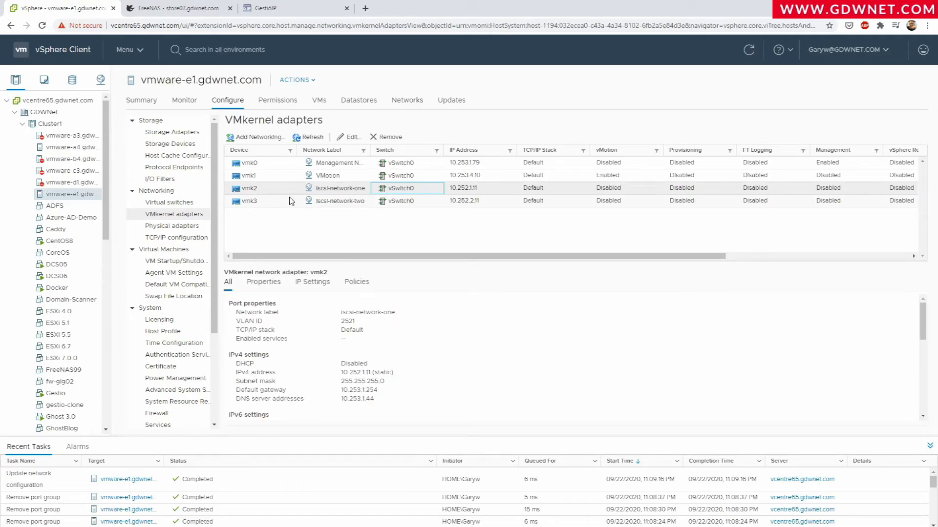
key("Down")
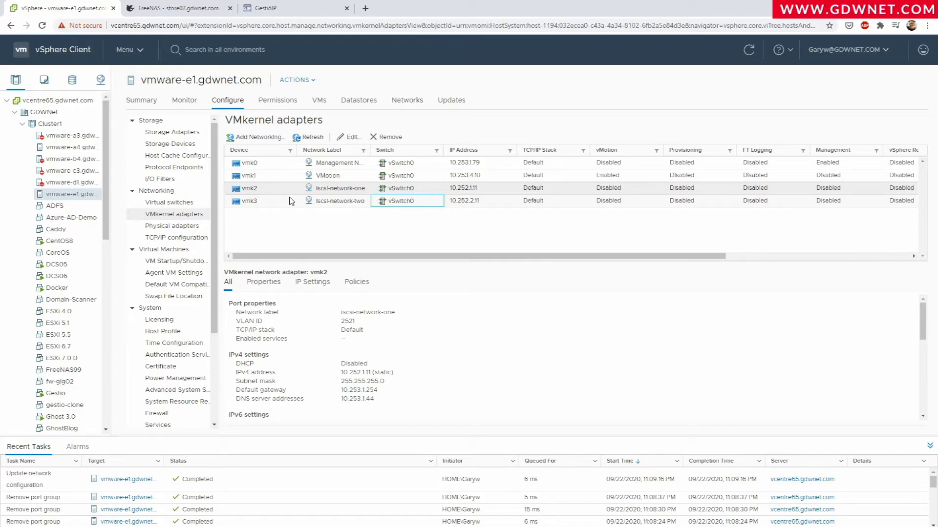
Switch to FreeNAS and ping the host's first iSCSI address, 10.252.1.11, from the shell.
key("ctrl+Tab")
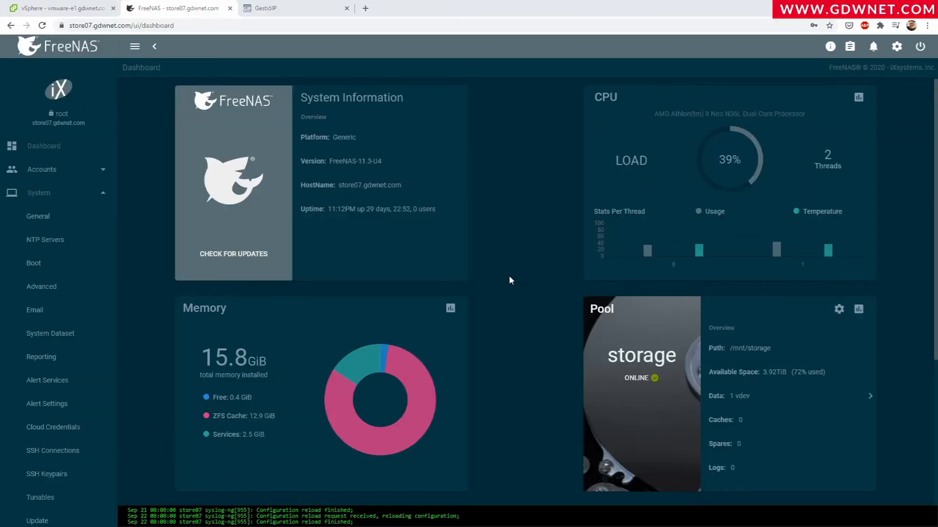
scroll(57, 442, "down", 3)
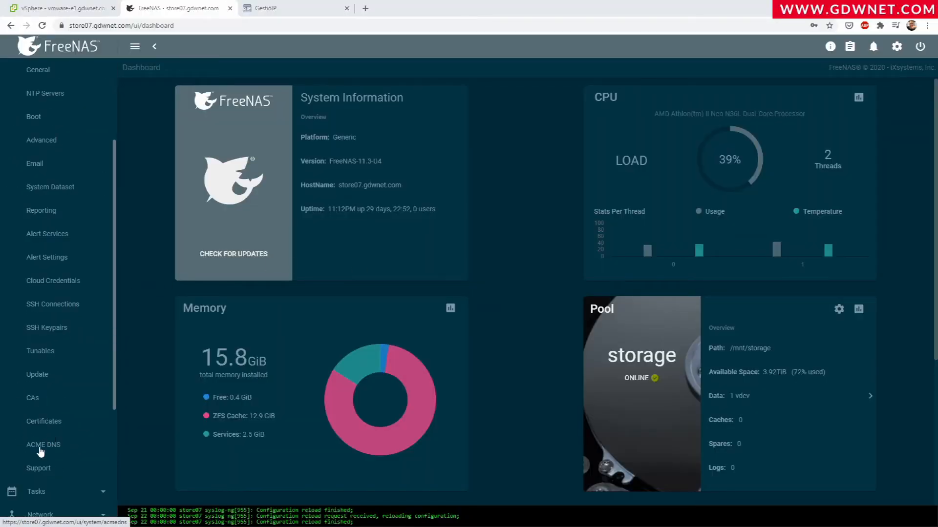
scroll(59, 381, "down", 4)
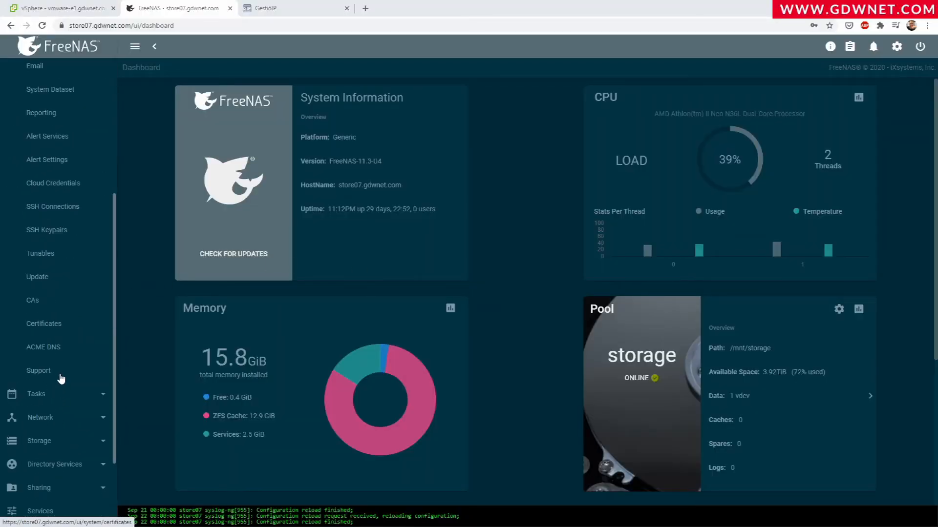
scroll(49, 359, "down", 2)
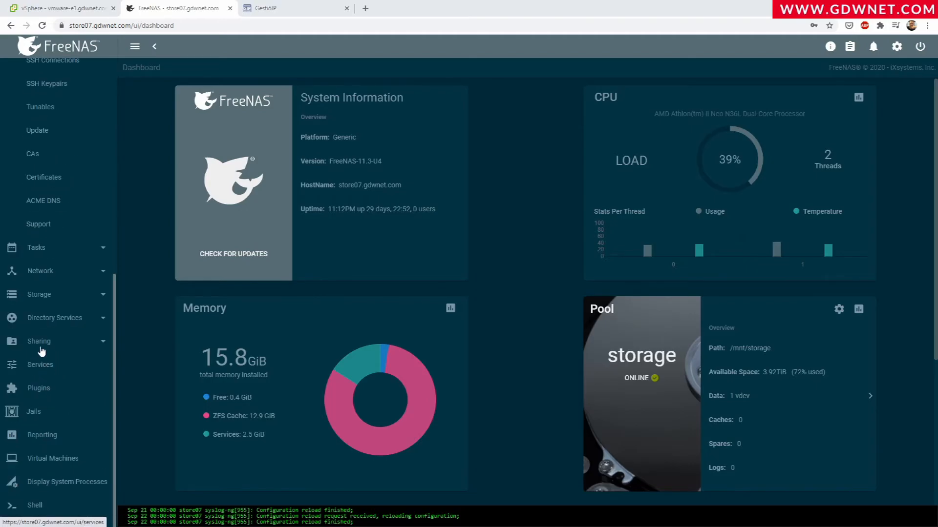
left_click(35, 493)
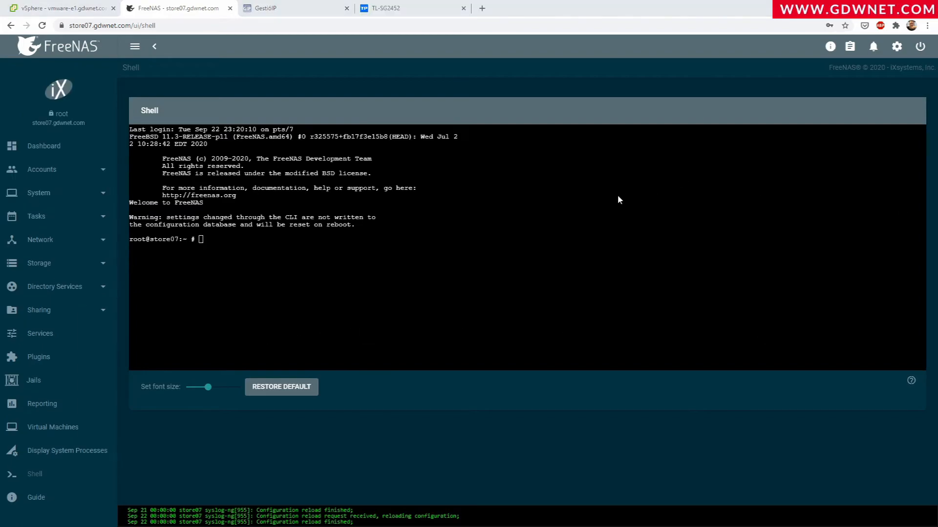
left_click(616, 196)
type("ping ")
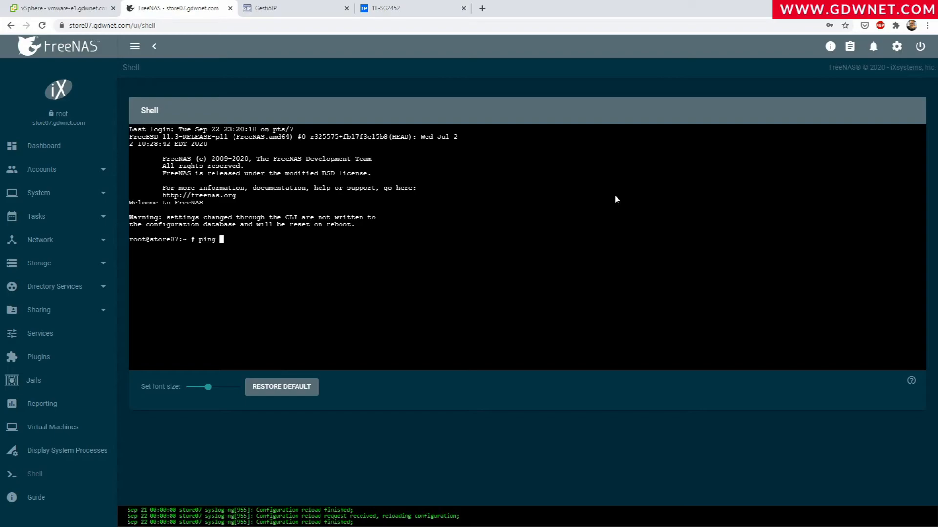
type("10.253.1.11")
key("Return")
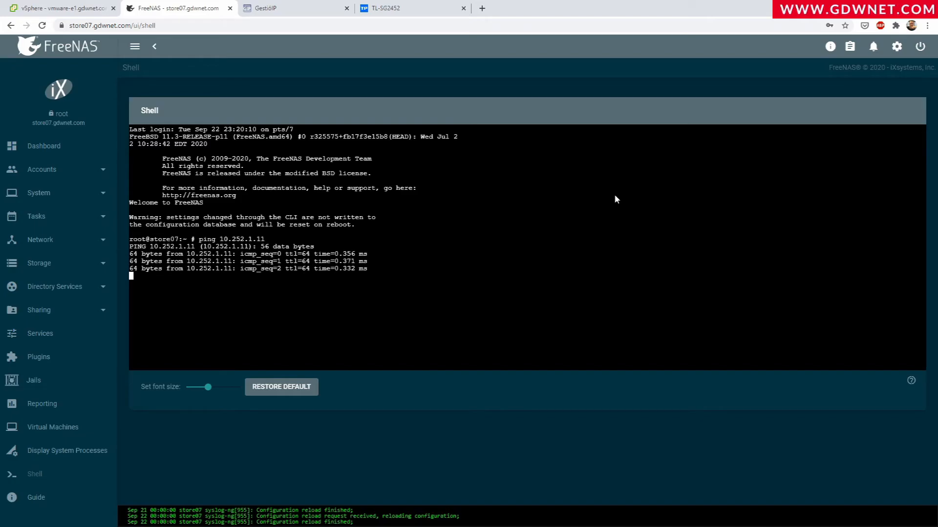
Stop the running ping and ping the host's second iSCSI address, 10.252.2.11.
key("ctrl+c")
key("Up")
key("BackSpace")
key("BackSpace")
key("BackSpace")
key("BackSpace")
type("2.11")
key("Return")
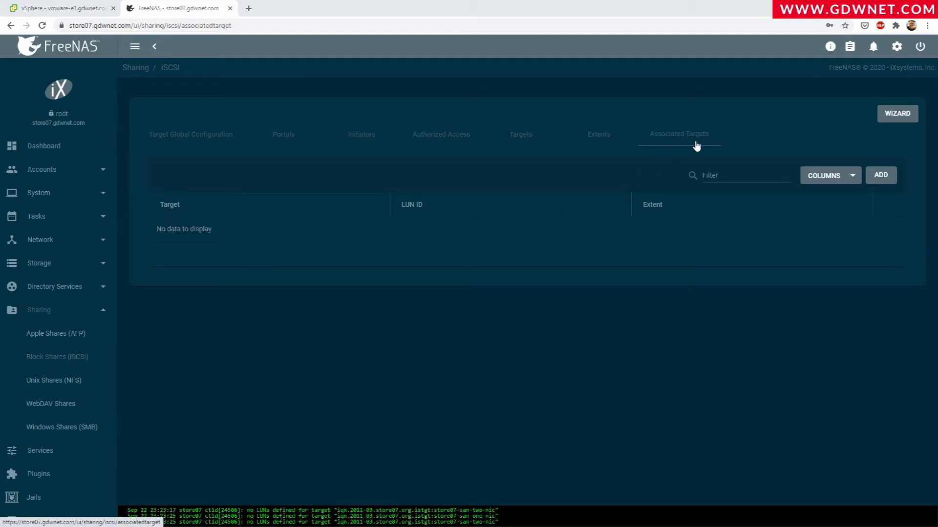
Add an associated target linking store07-san-one-nic to the vmware-iscsi extent with LUN ID 10.
left_click(881, 175)
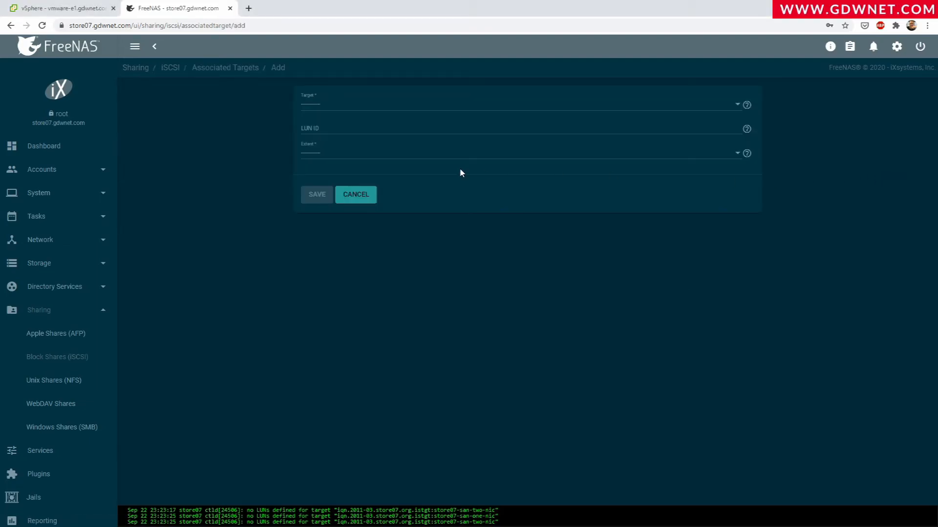
left_click(732, 104)
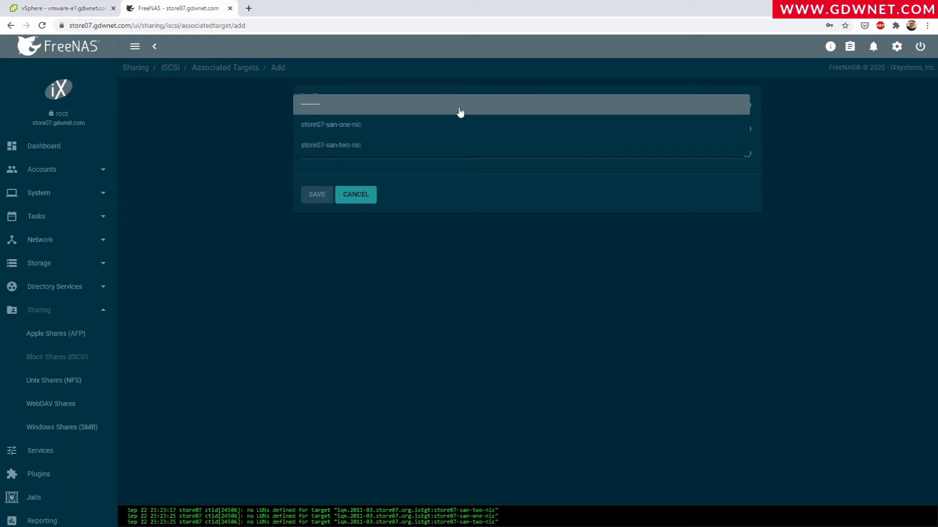
left_click(336, 125)
left_click(333, 126)
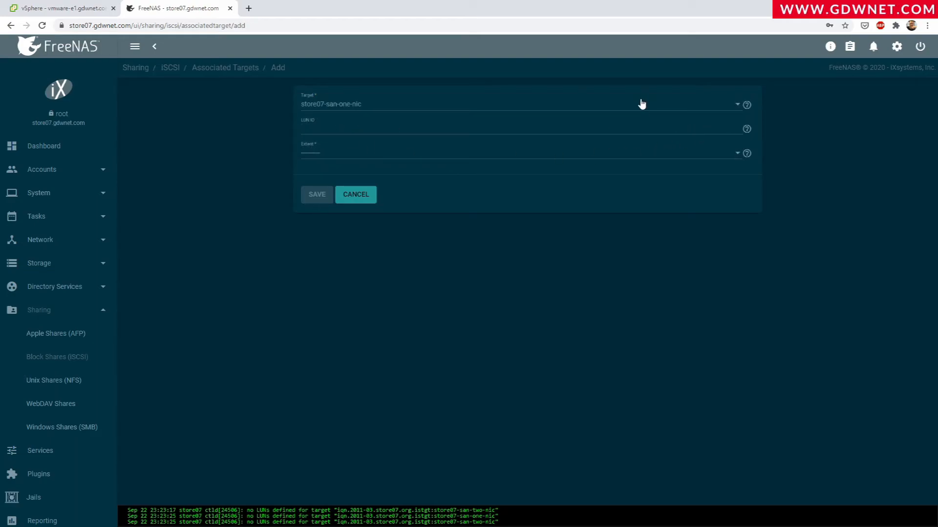
left_click(737, 153)
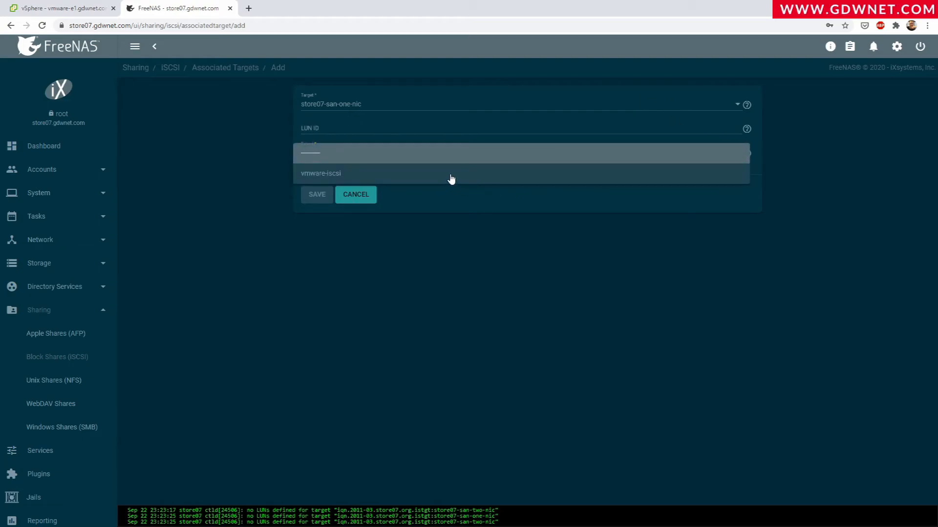
left_click(450, 177)
left_click(325, 128)
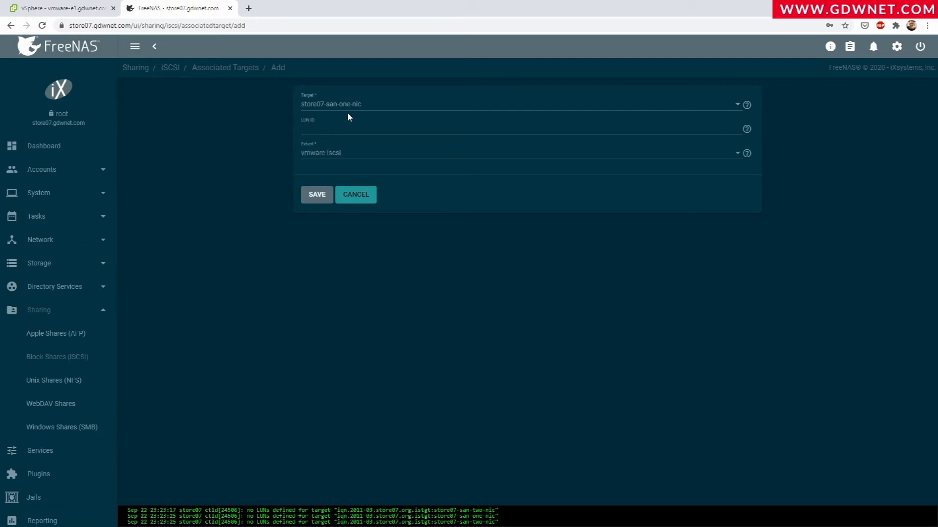
type("10")
left_click(321, 200)
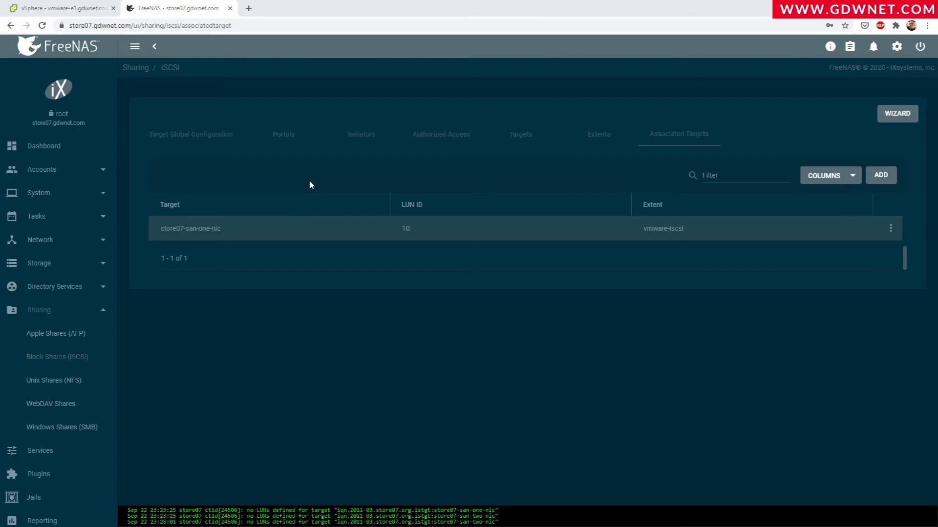
Switch to the vSphere Client, add 10.252.1.1 as a dynamic discovery server for vmhba65, and rescan the host's storage.
left_click(83, 10)
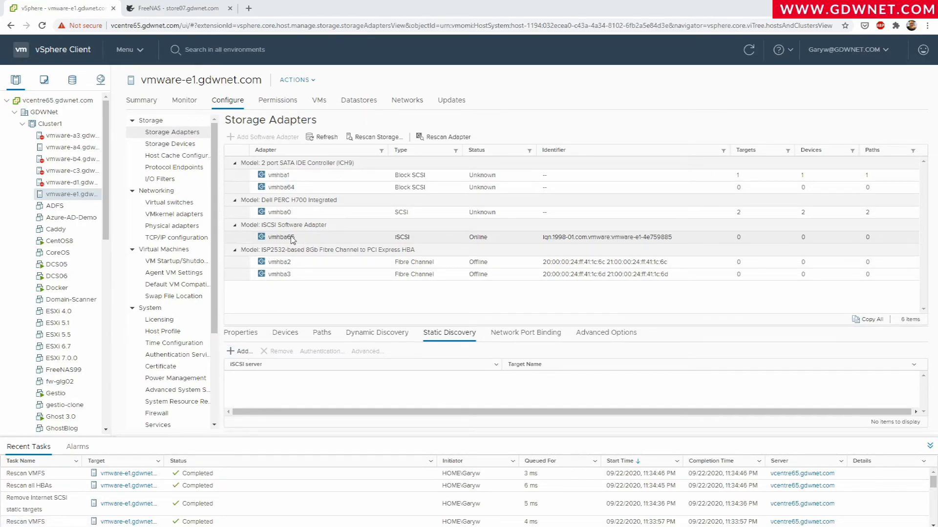
left_click(360, 336)
left_click(239, 352)
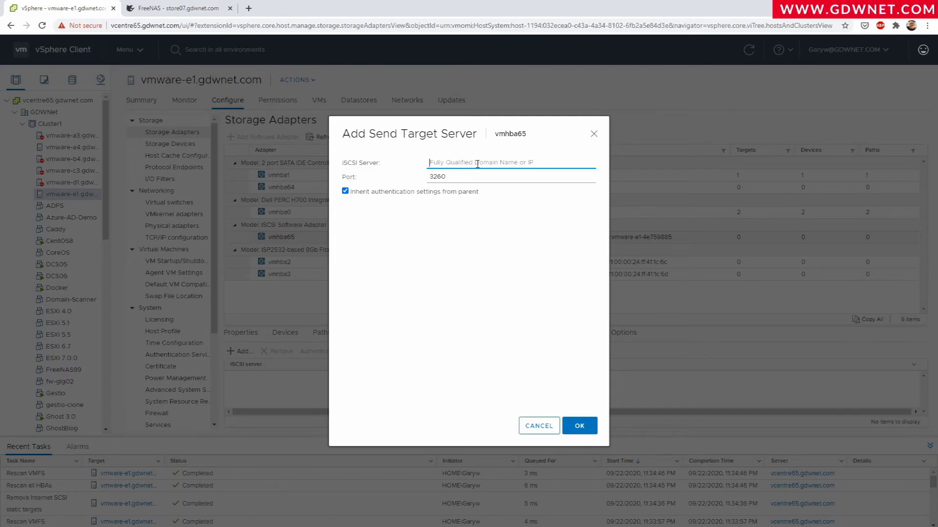
left_click(200, 10)
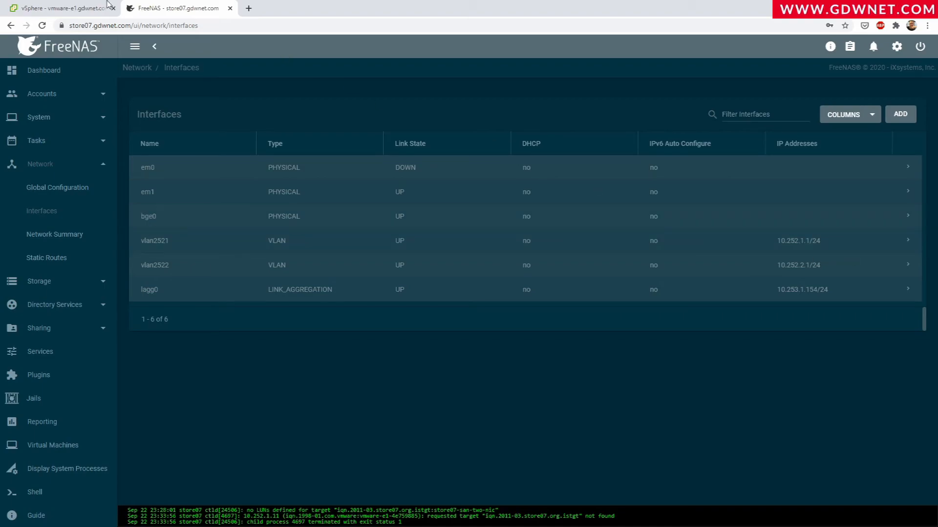
left_click(64, 8)
type("10.252.1.1")
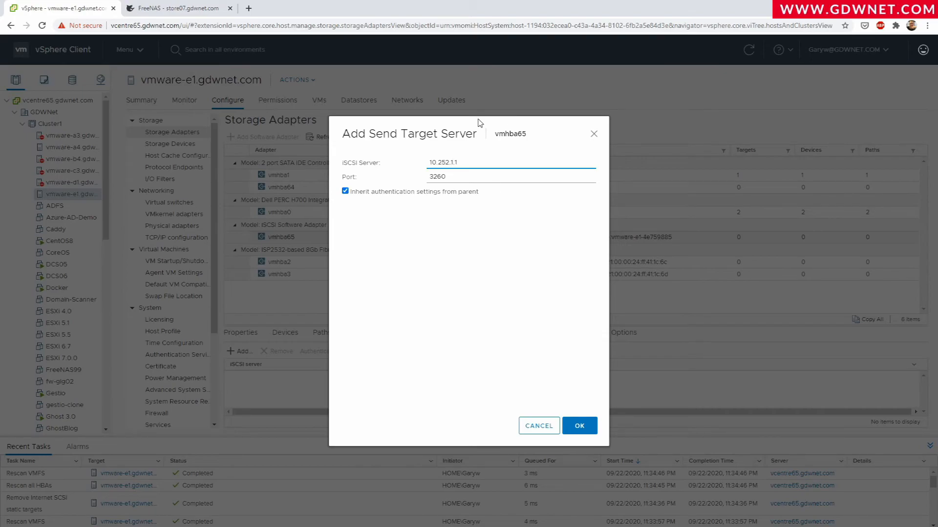
left_click(586, 428)
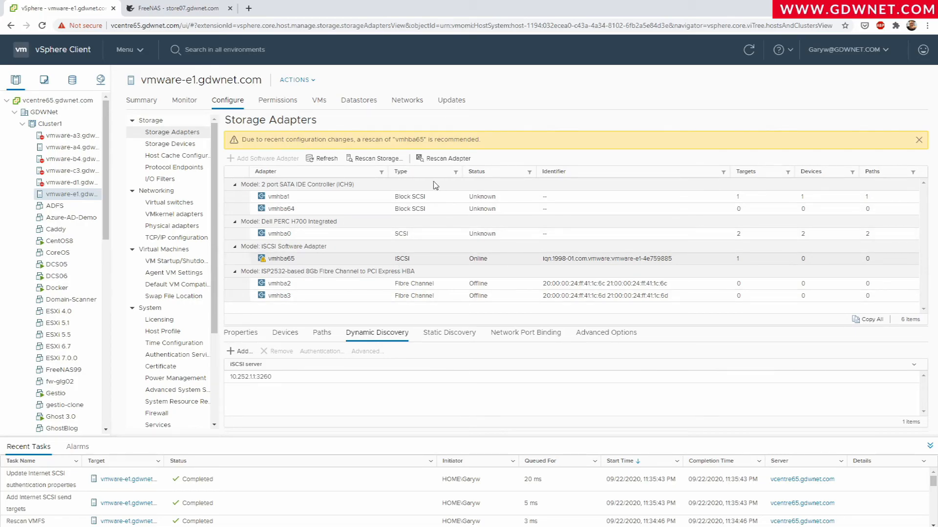
left_click(361, 159)
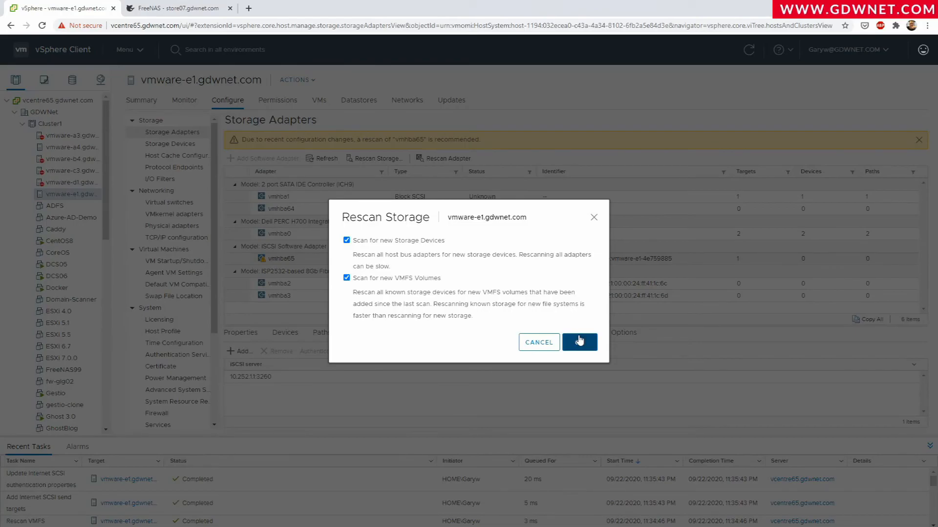
left_click(581, 342)
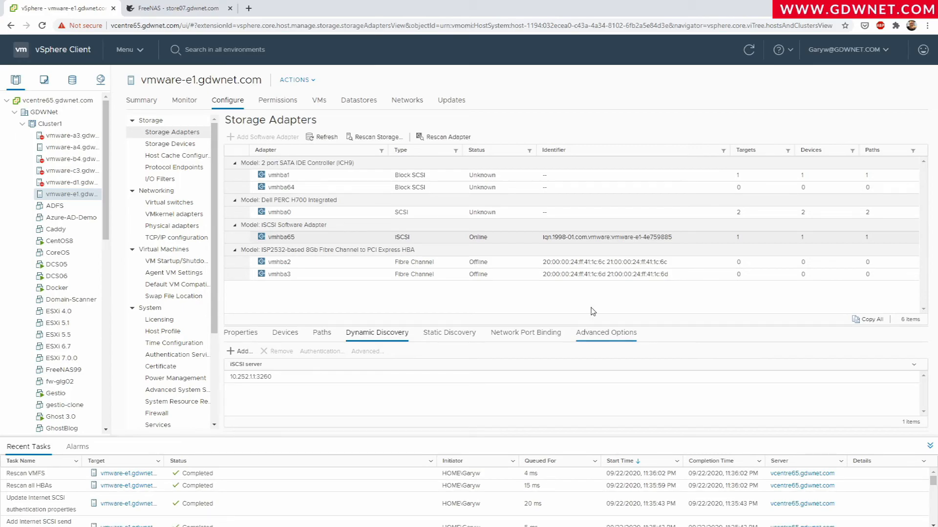
Start a new VMFS datastore on the vmware-e1 host and select the 100 GB FreeNAS iSCSI disk, keeping the name Datastore.
left_click(297, 84)
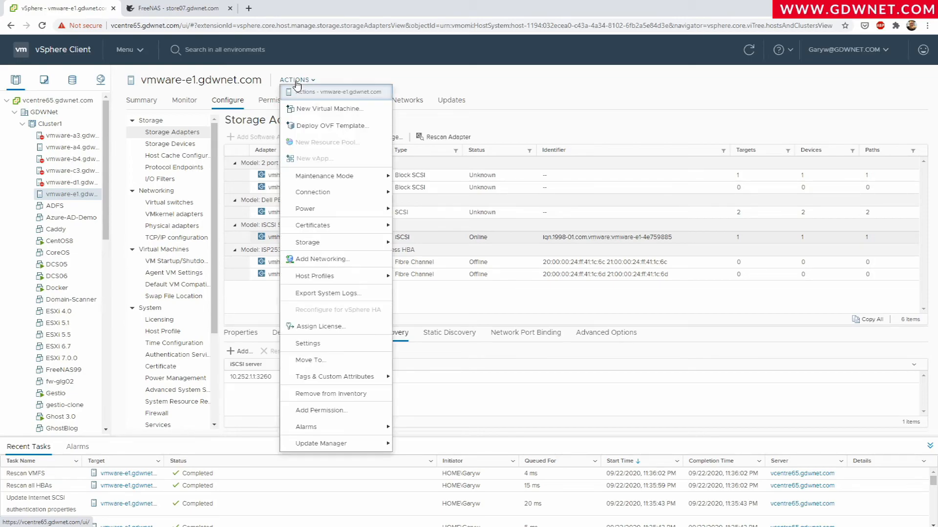
mouse_move(320, 247)
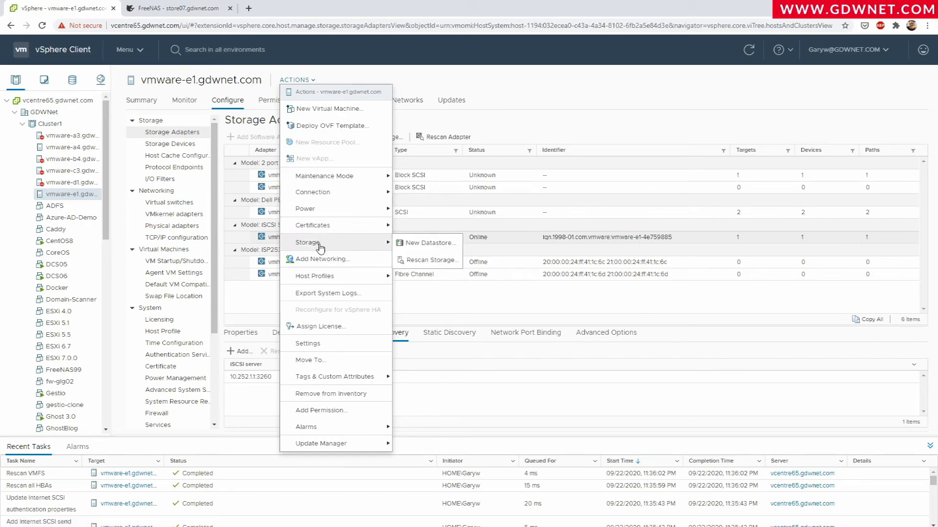
left_click(431, 243)
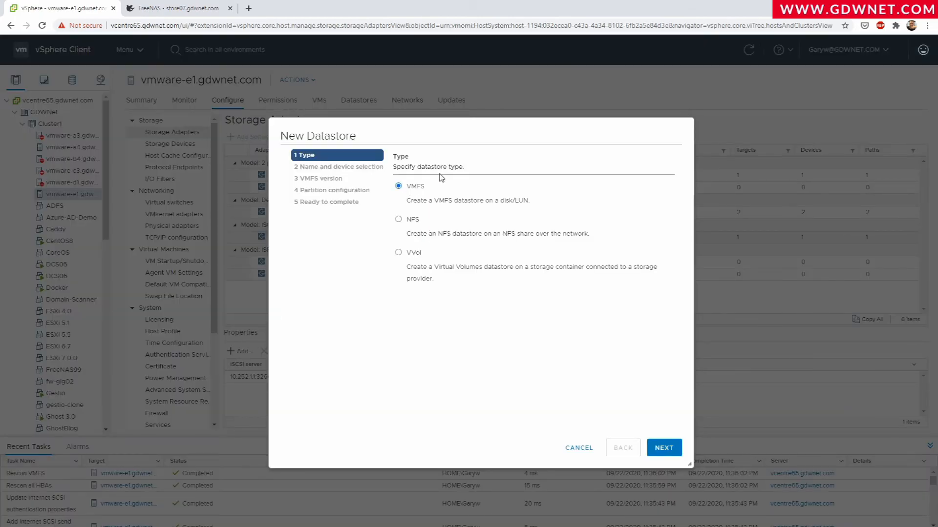
left_click(664, 448)
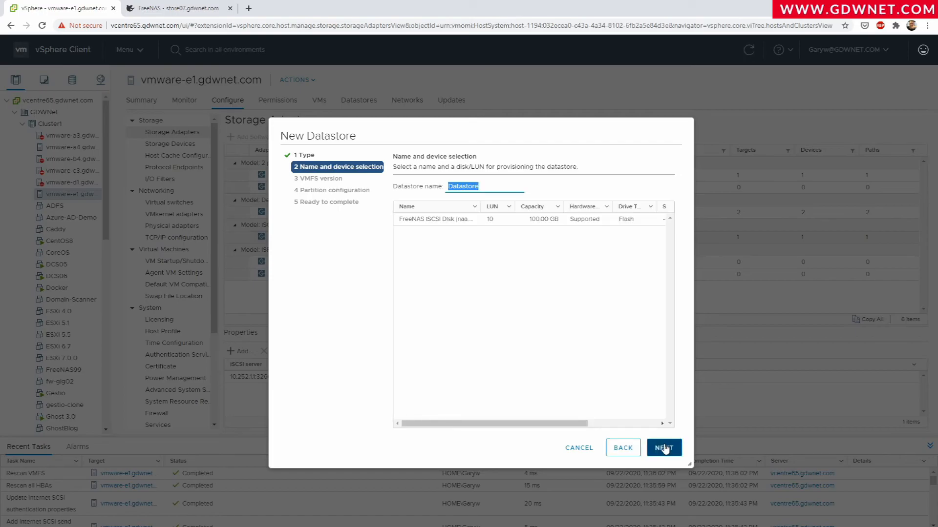
left_click(475, 223)
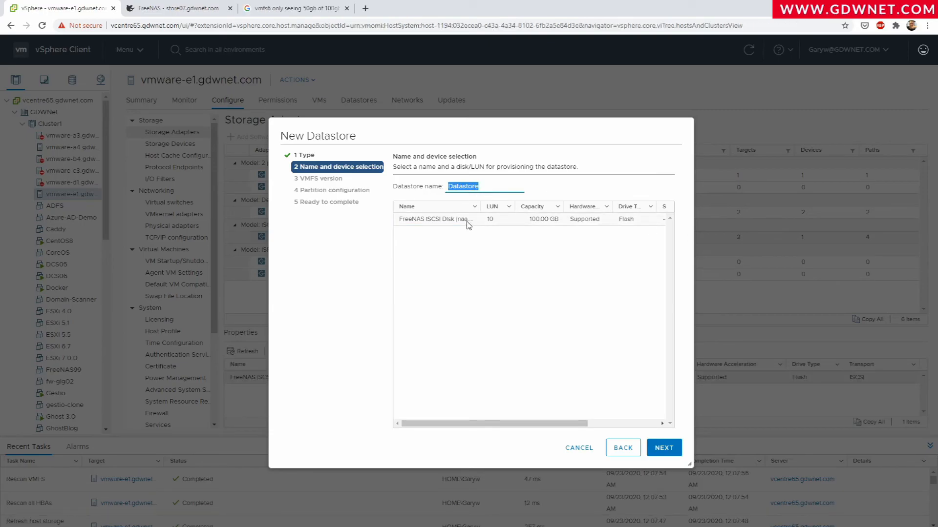
left_click(445, 176)
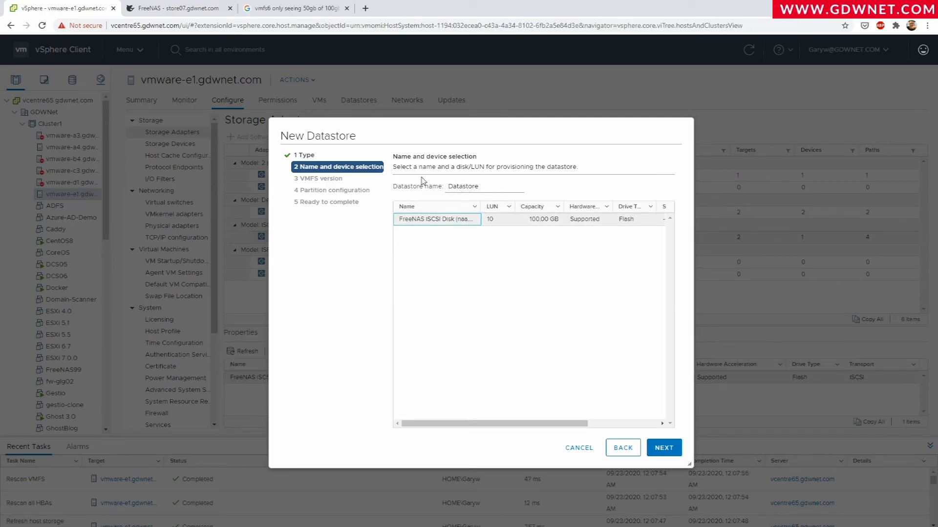
Create the datastore as VMFS 6, using all available partitions at the full 100 GB size.
left_click(664, 448)
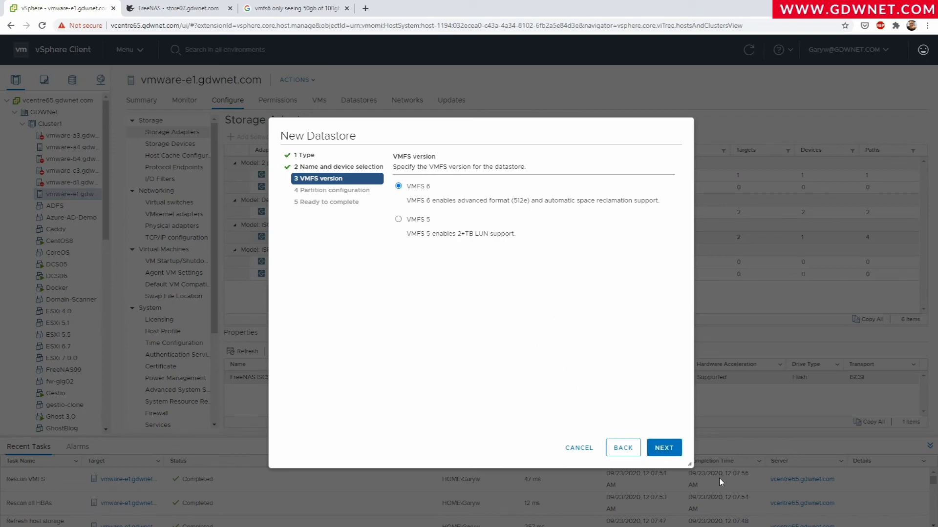
left_click(677, 452)
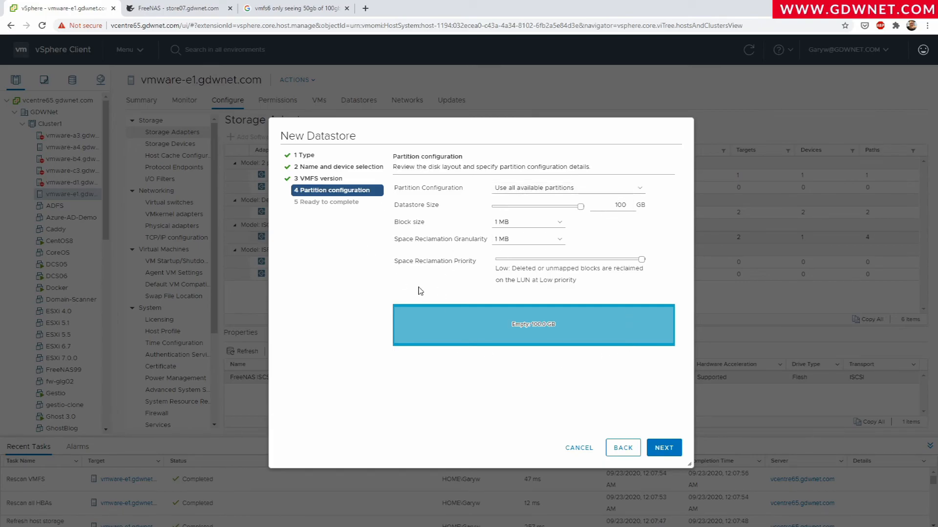
left_click(664, 453)
left_click(663, 449)
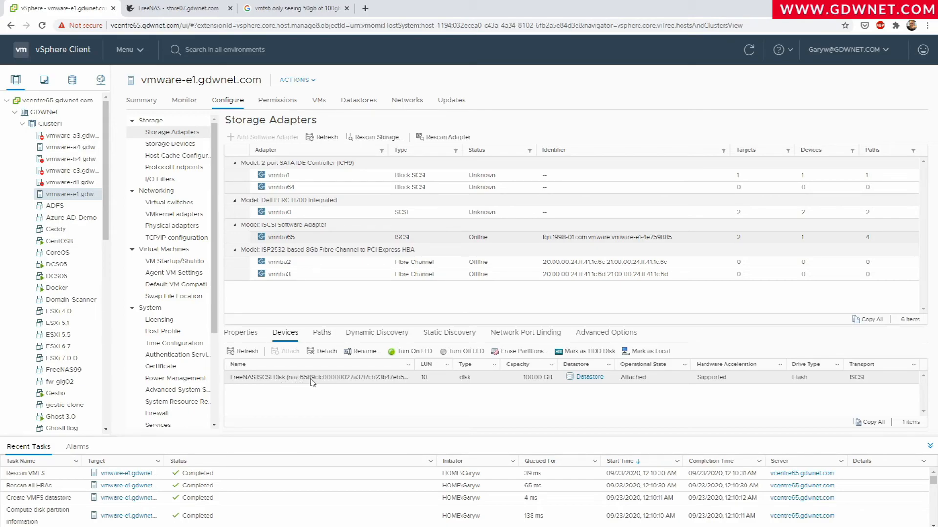
Review the iSCSI adapter's dynamic discovery servers and the associated targets in FreeNAS.
left_click(176, 8)
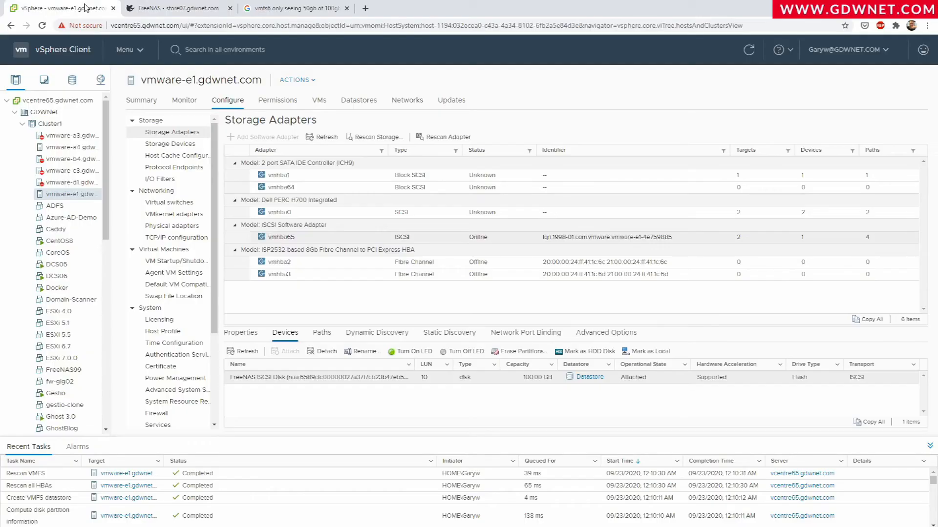
left_click(85, 8)
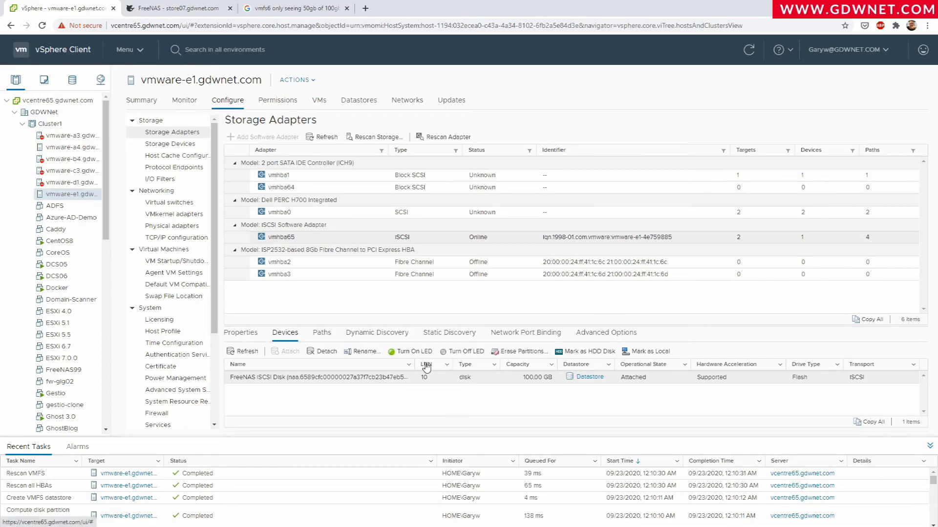
left_click(349, 335)
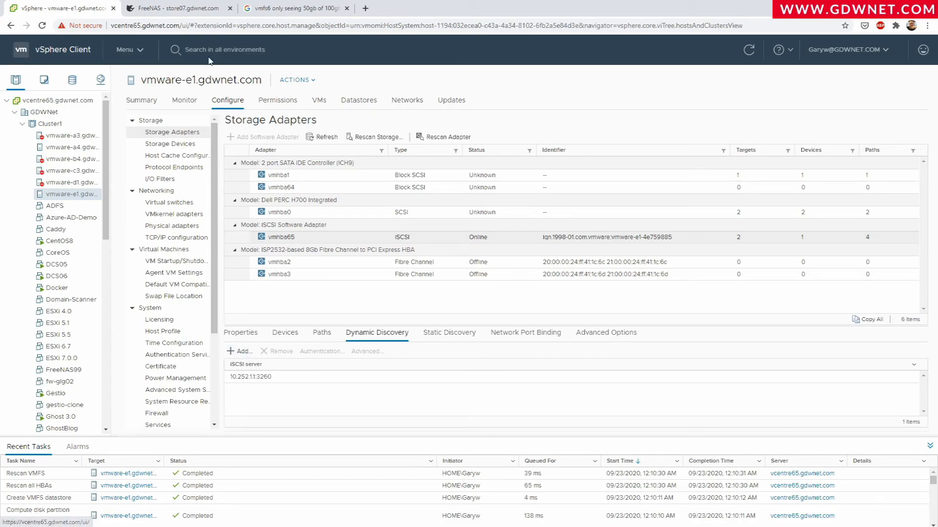
left_click(176, 8)
left_click(668, 139)
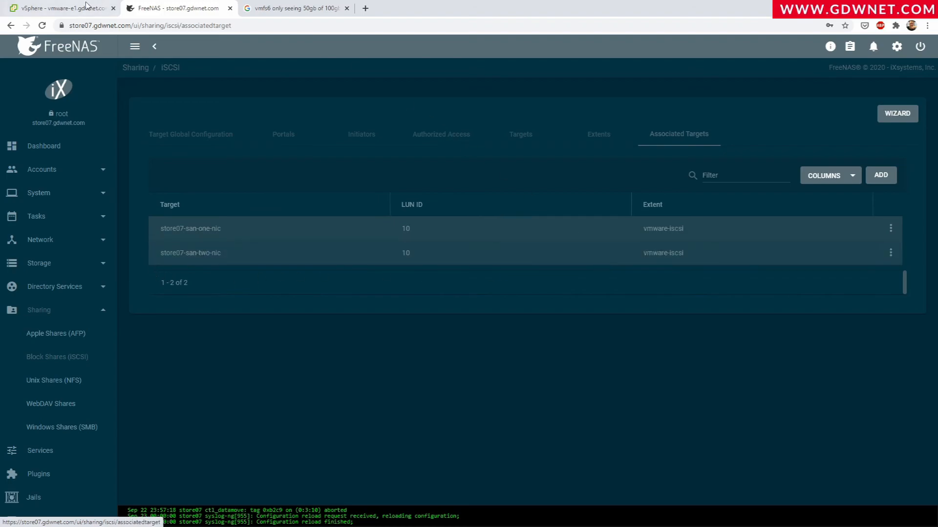
Return to the vSphere Client, add 10.252.2.1 as a second dynamic discovery server for vmhba65, and rescan the host's storage.
left_click(58, 9)
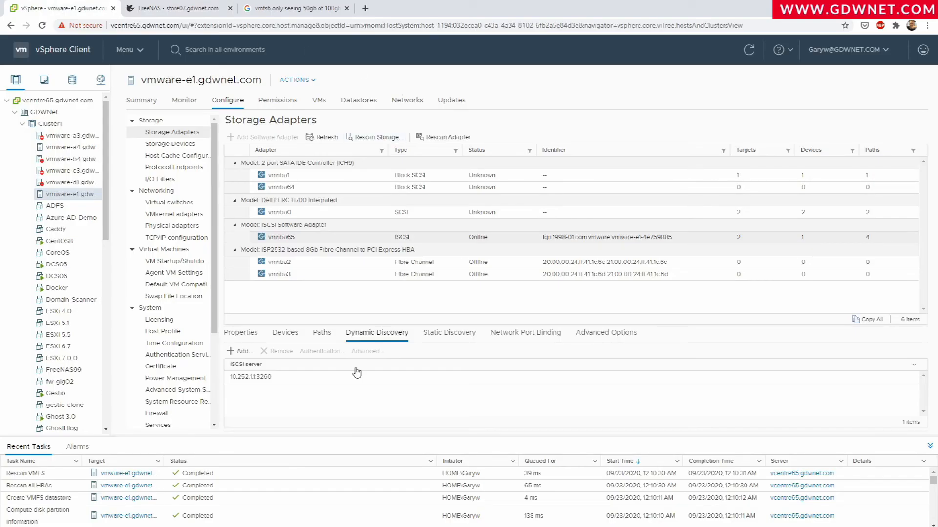
left_click(244, 350)
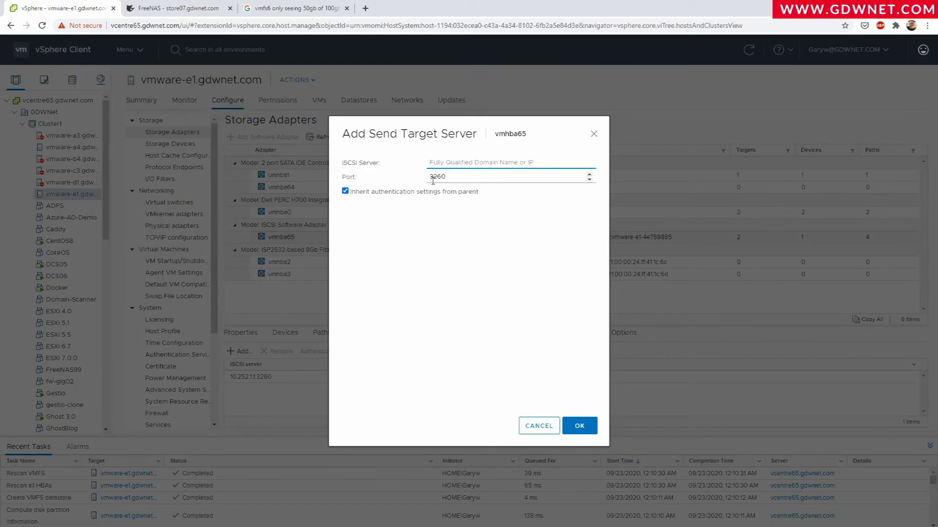
type("10.253")
type(".2.1")
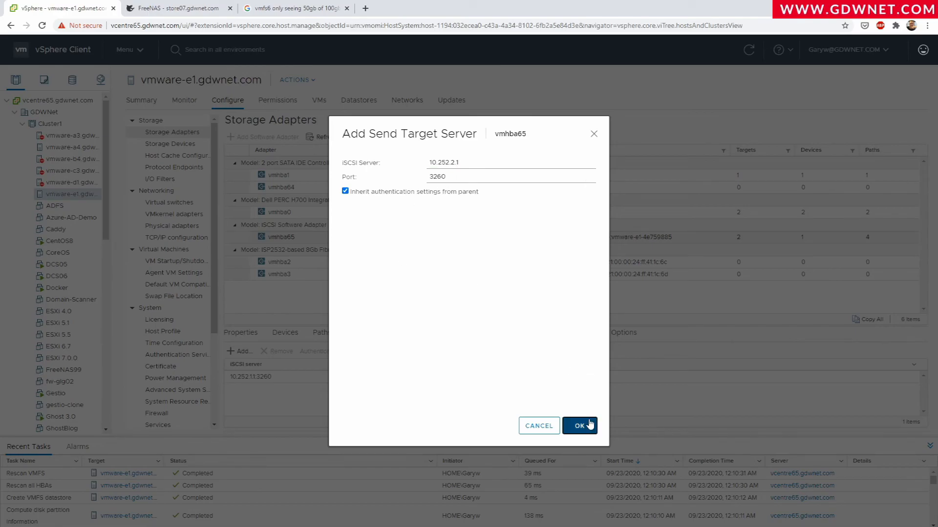
left_click(586, 424)
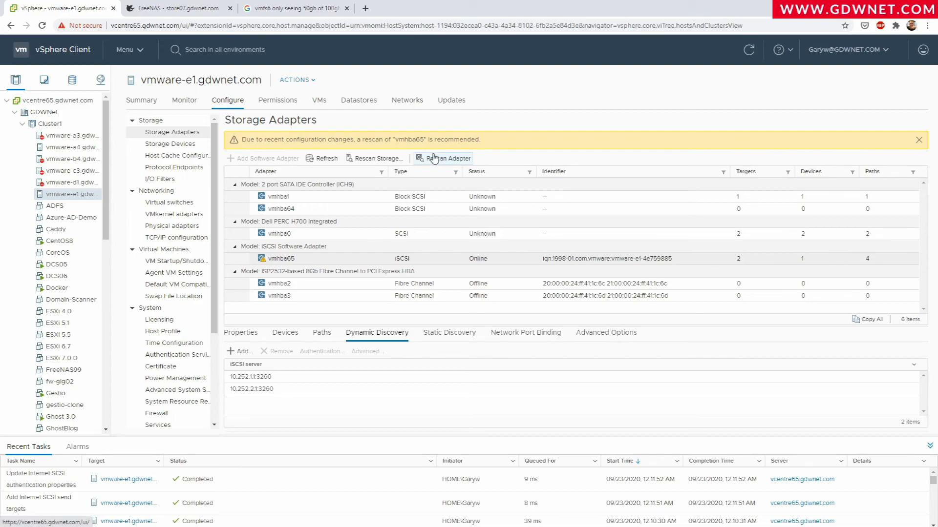
left_click(399, 160)
left_click(581, 342)
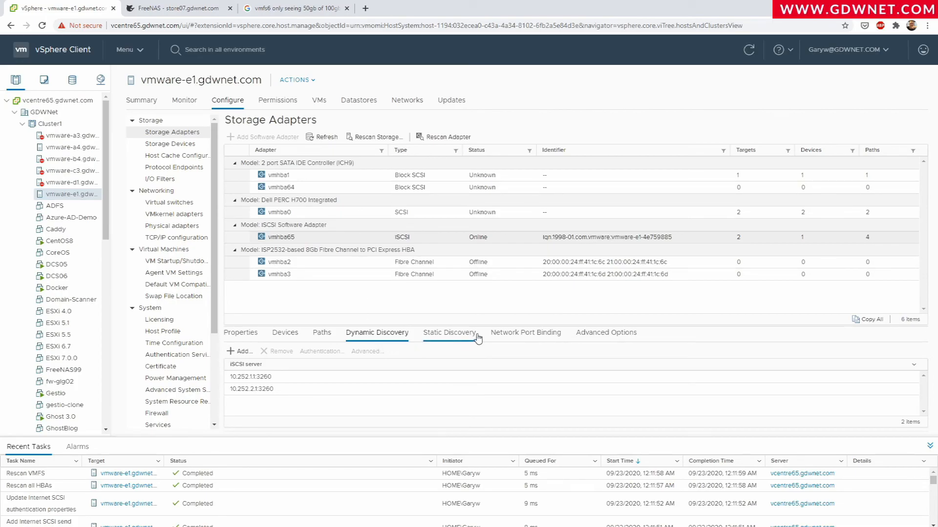
Examine the targets and status of each path on the vmhba65 iSCSI adapter.
left_click(322, 336)
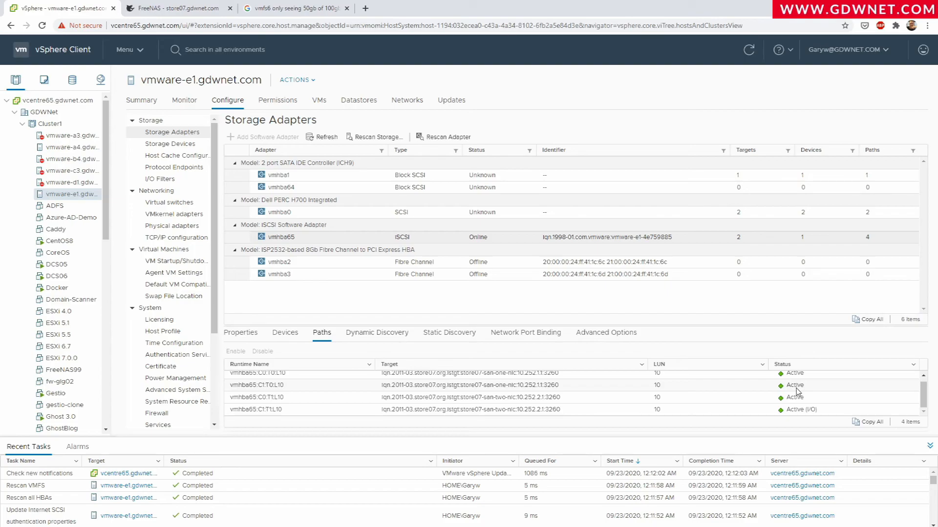
left_click(431, 379)
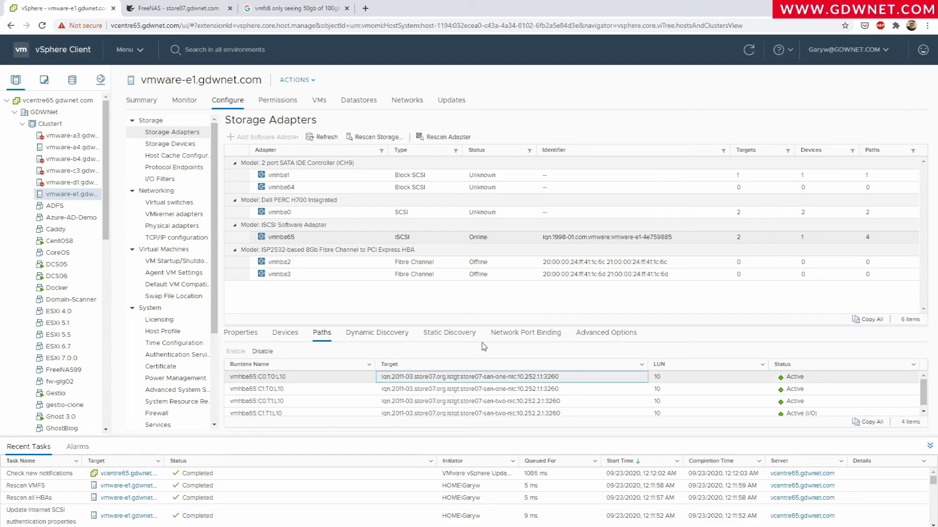
key("Down")
key("Up")
key("Down")
key("Down")
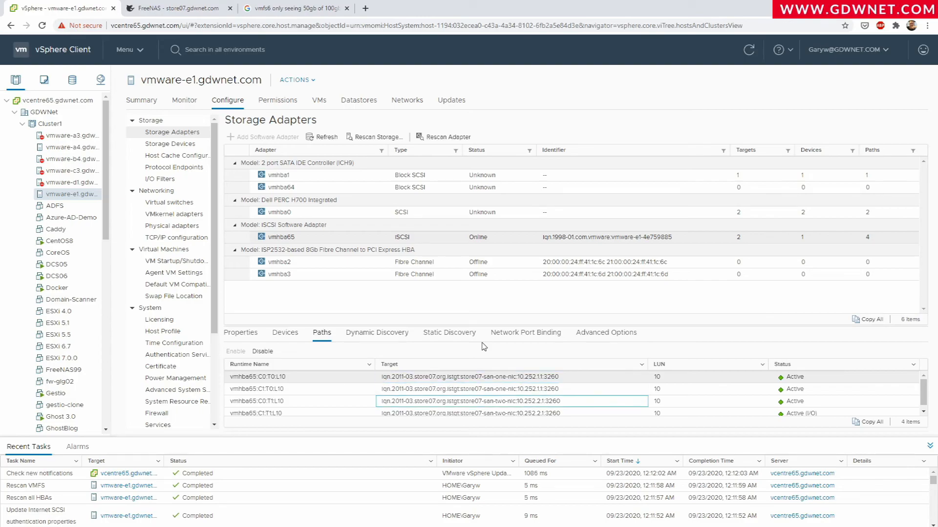
key("Down")
left_click(787, 410)
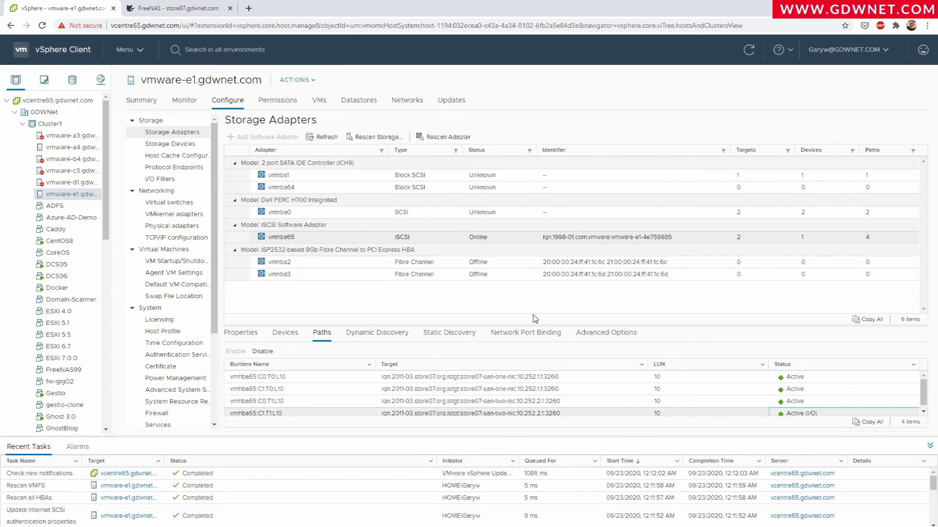
Compare the vmware-e1 initiator group's connected initiators in FreeNAS with the IQN noted in Notepad++, then cancel the edit and return to the vSphere Client.
key("ctrl+Tab")
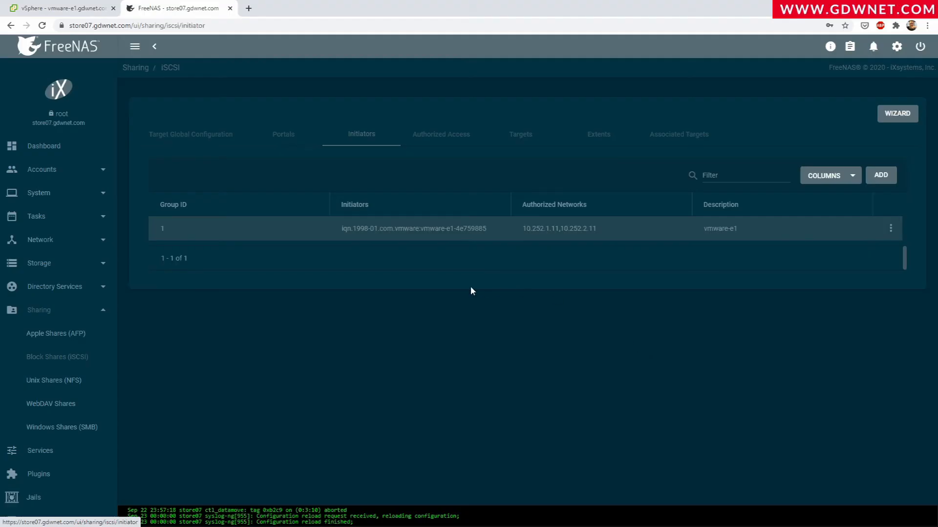
left_click(891, 230)
left_click(867, 248)
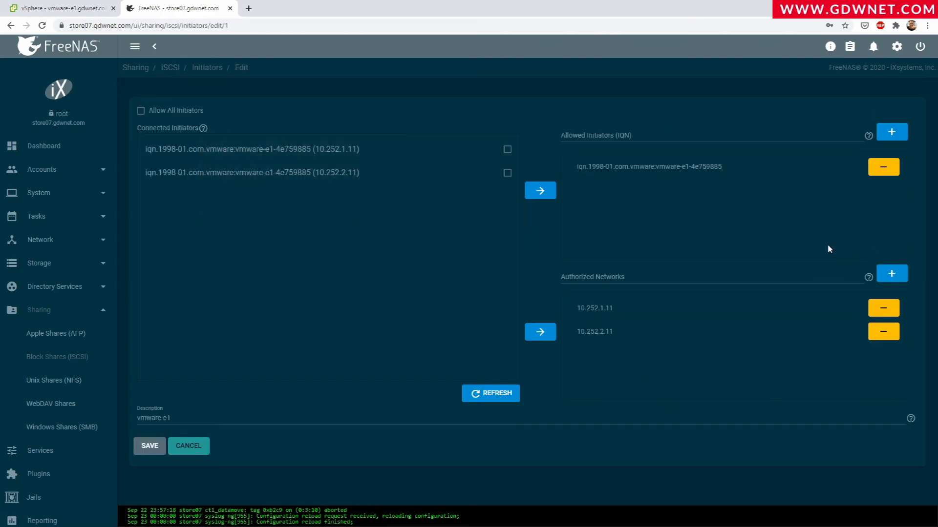
key("alt+Tab")
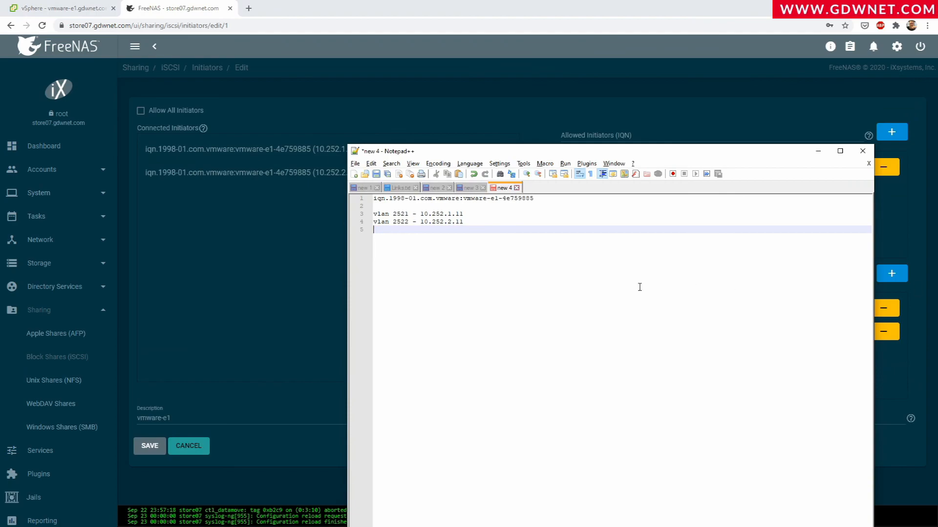
left_click_drag(617, 151, 583, 82)
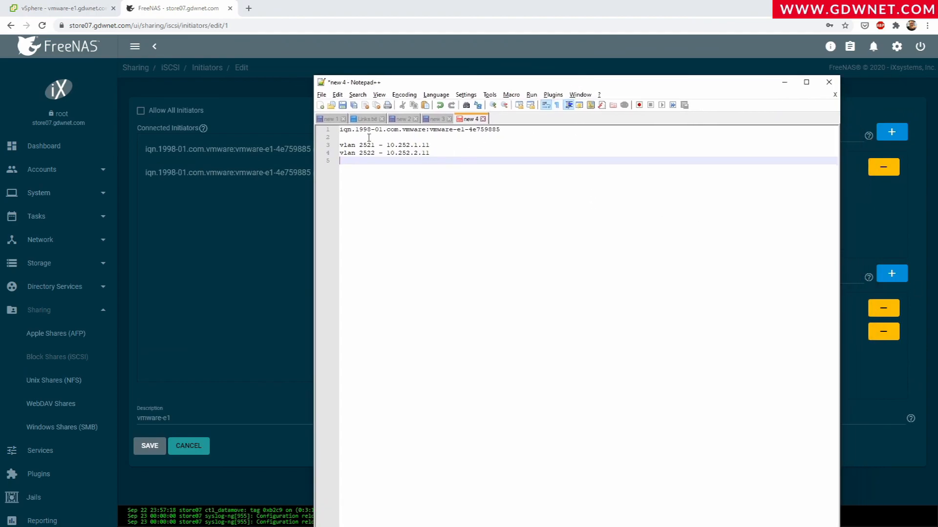
left_click_drag(511, 129, 310, 133)
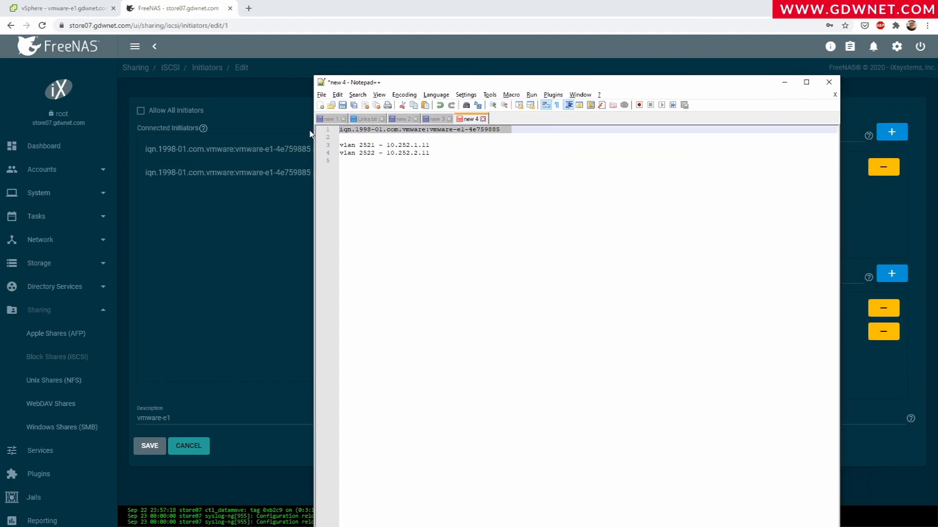
left_click(224, 354)
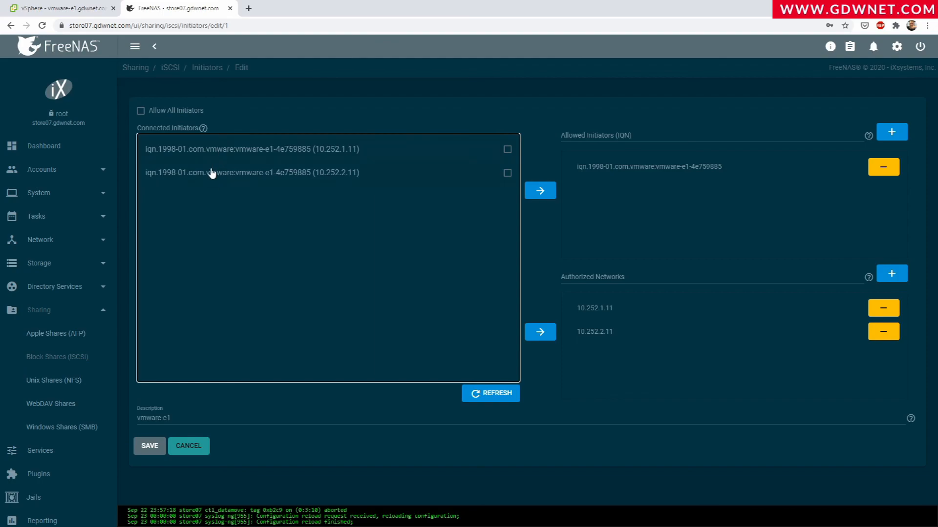
left_click(197, 446)
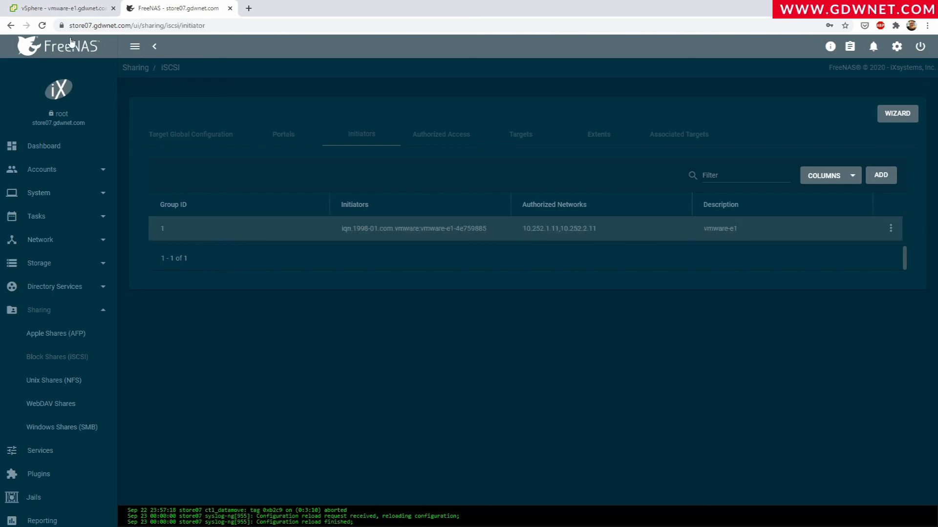
left_click(79, 10)
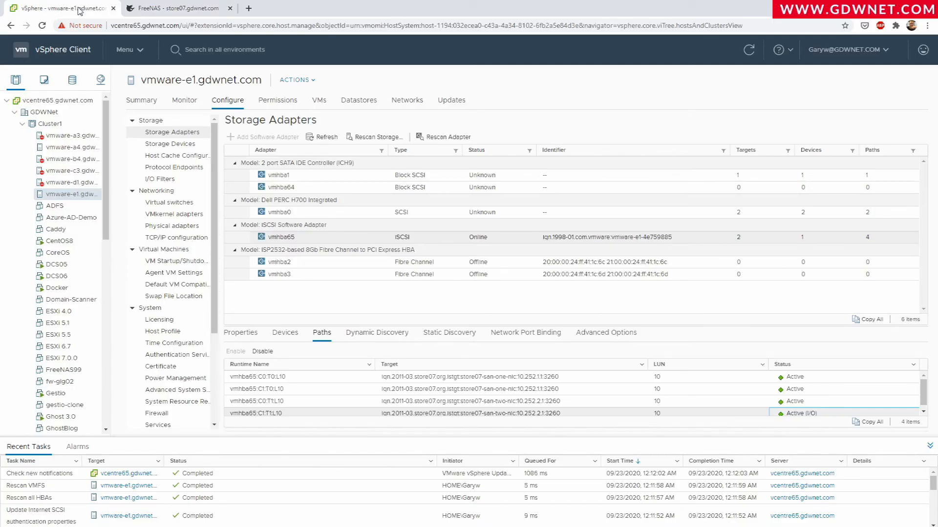